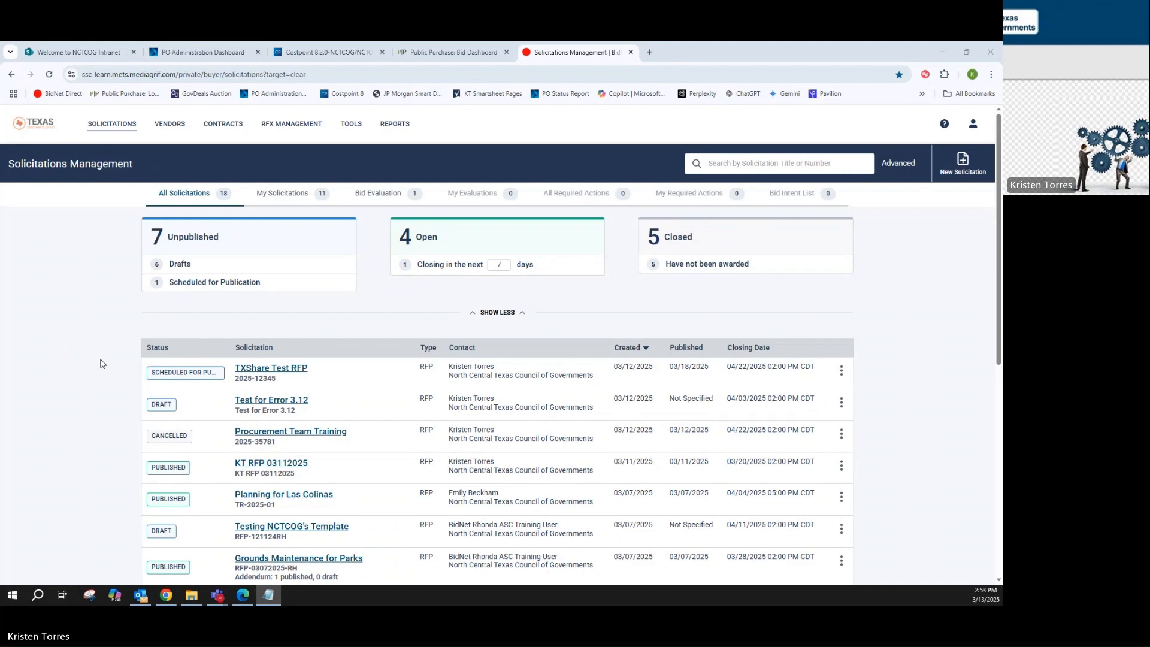
Open RFX Management from Solicitations Management and start a new solicitation
scroll(125, 370, "down", 1)
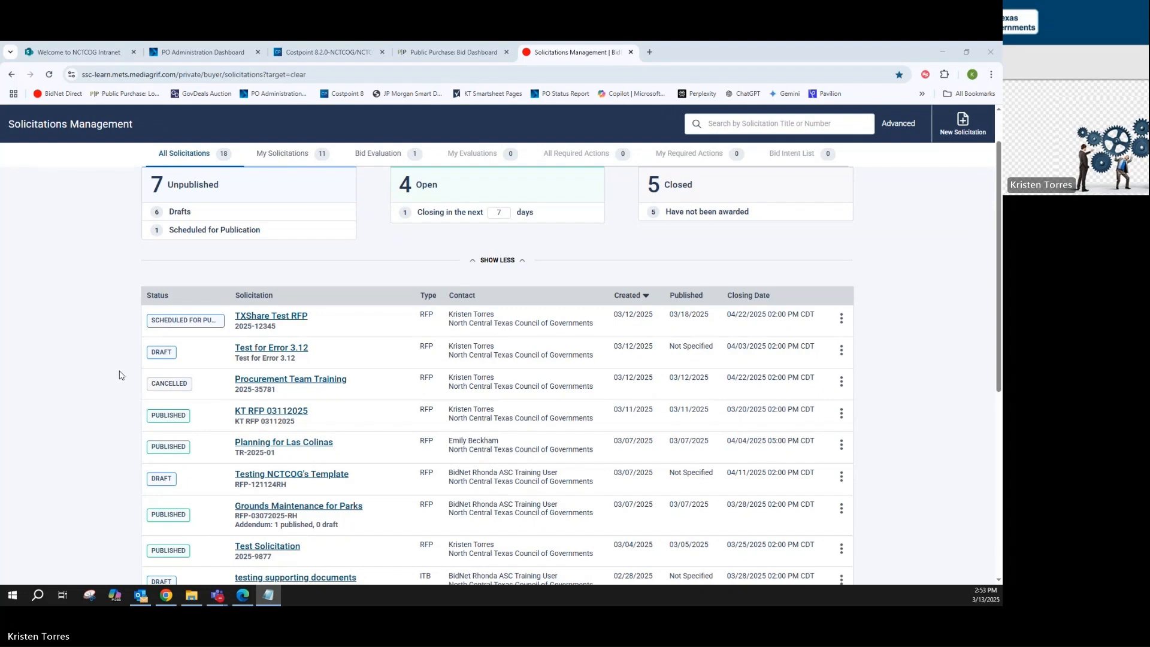
scroll(119, 376, "up", 1)
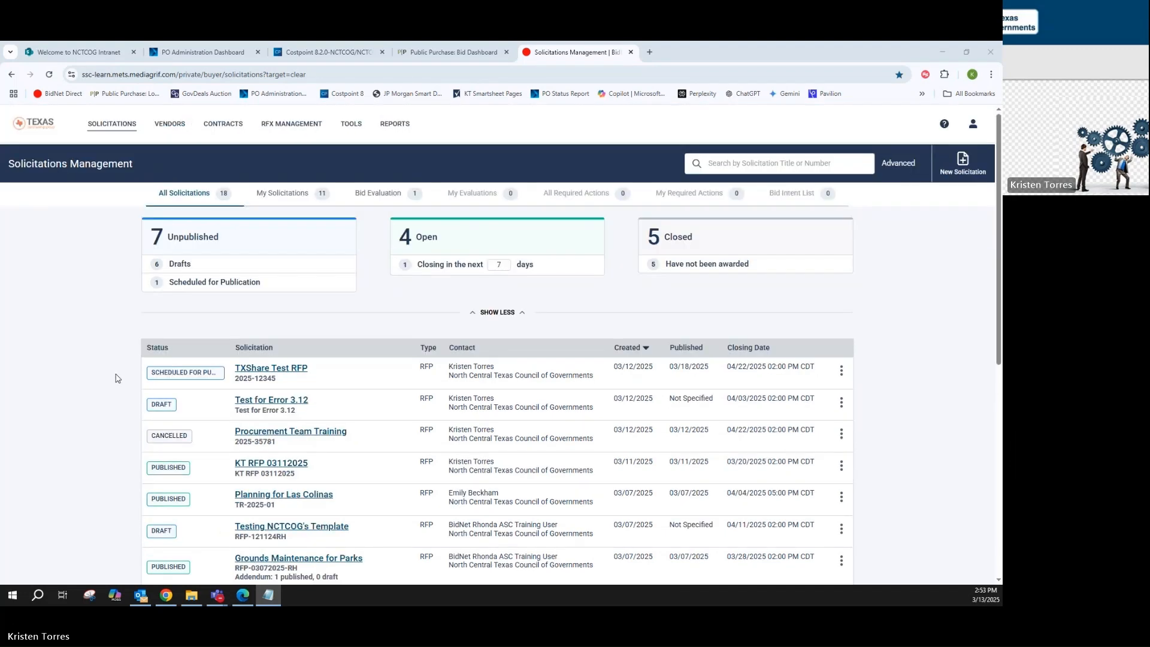
left_click(281, 128)
left_click(281, 127)
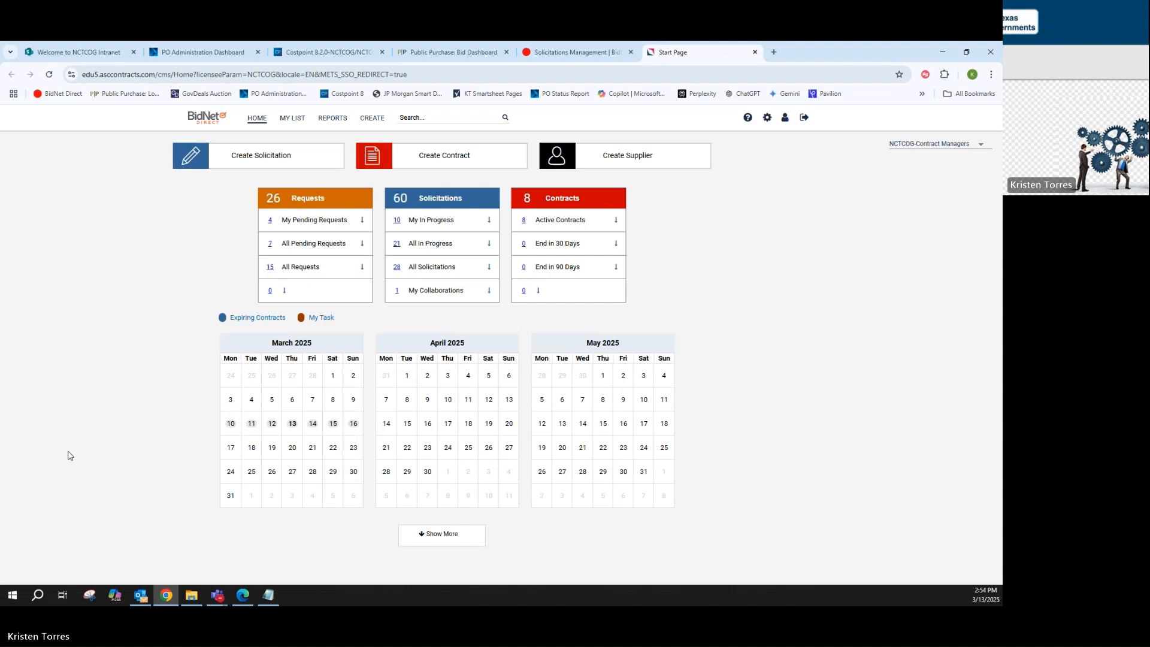
left_click(264, 165)
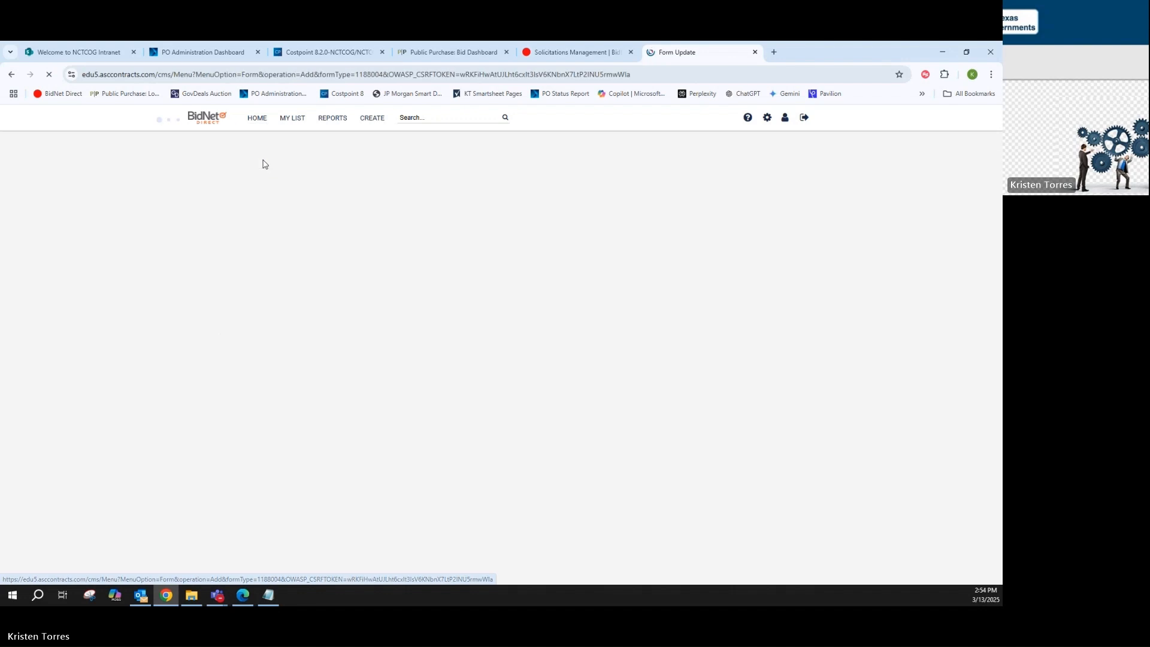
Enter 2025-888 as the solicitation number
left_click(214, 201)
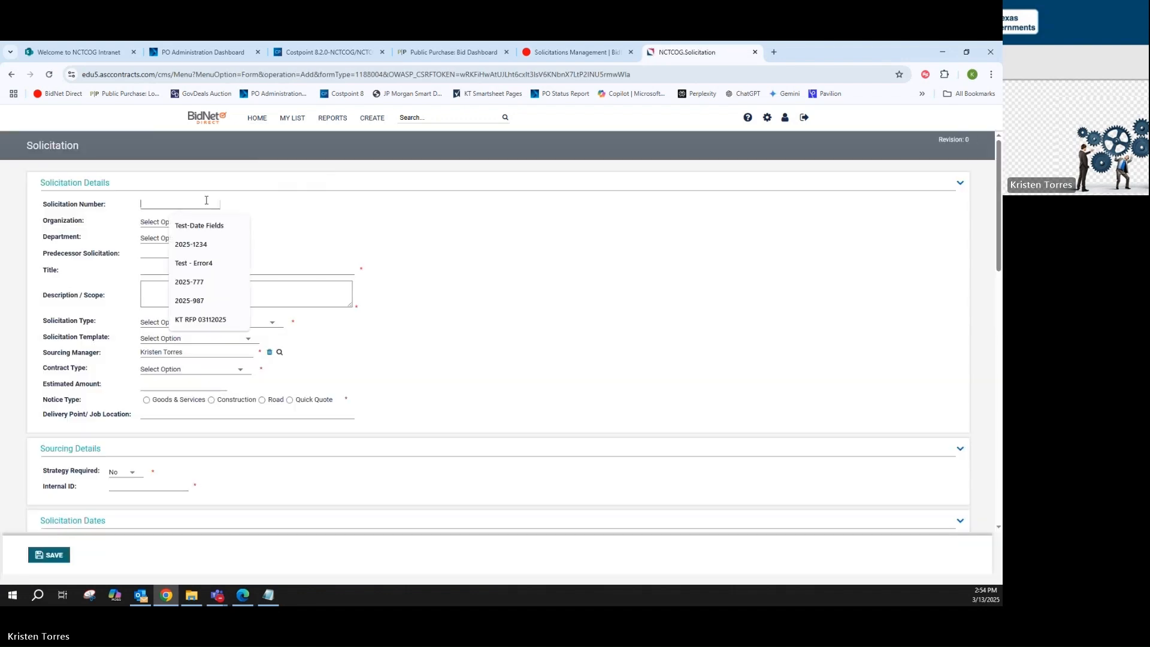
type("2025-888")
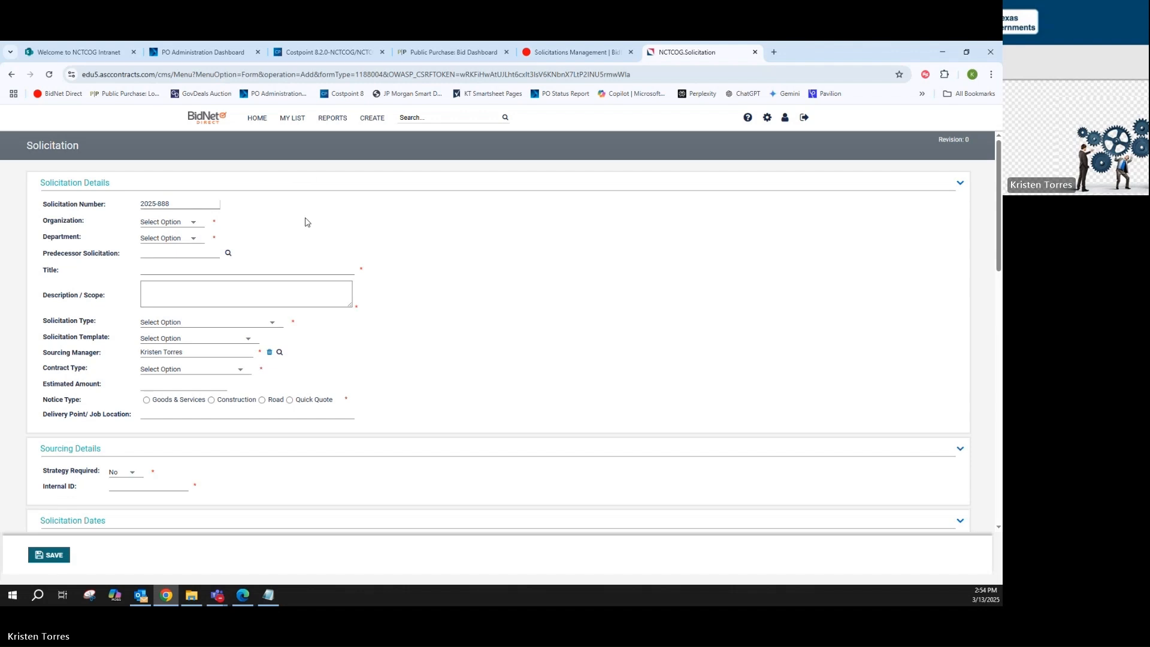
key("Tab")
Set the solicitation's organization to NCTCOG and its department to TXShare Cooperative
key("Down")
key("Tab")
key("Down")
key("Down")
key("Down")
key("Down")
key("Down")
key("Down")
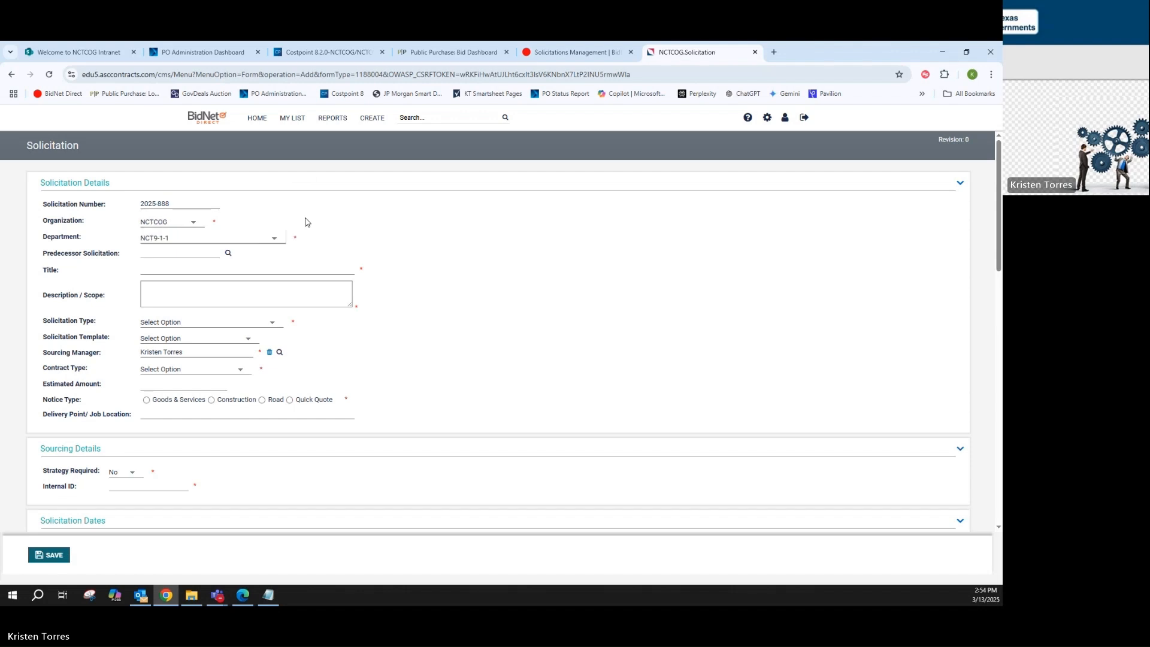
key("Tab")
Fill in both the title and the description/scope with "TXShare Test RFP"
key("Tab")
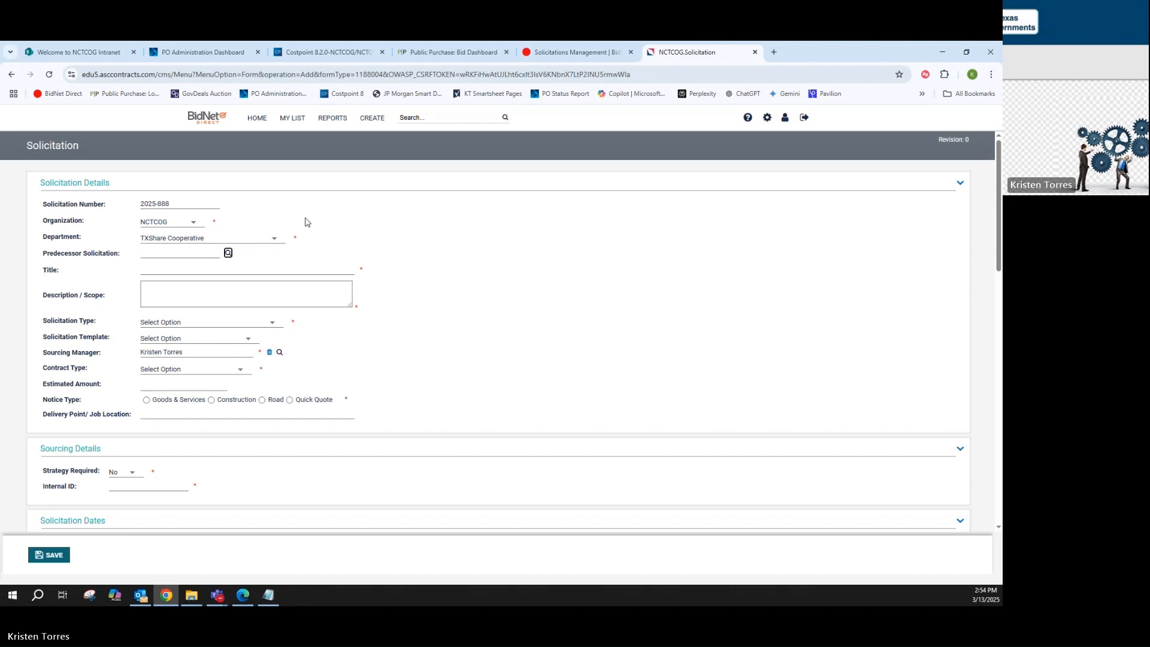
key("Tab")
key("Down")
key("Down")
key("Down")
key("Down")
key("Down")
key("Down")
key("Down")
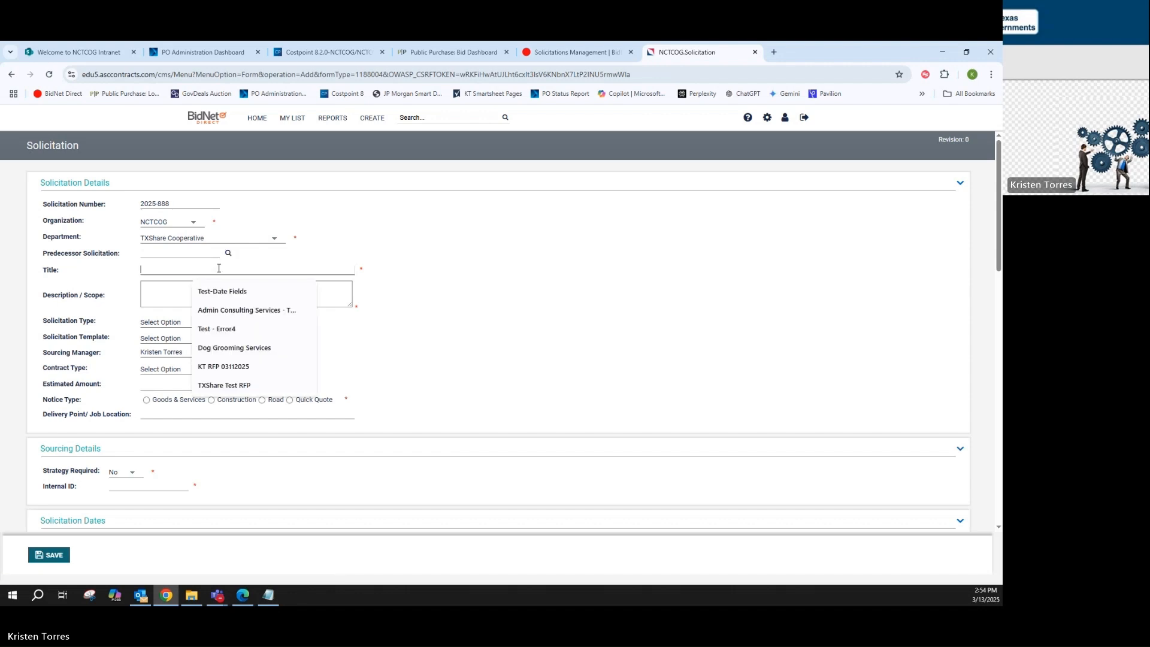
key("Return")
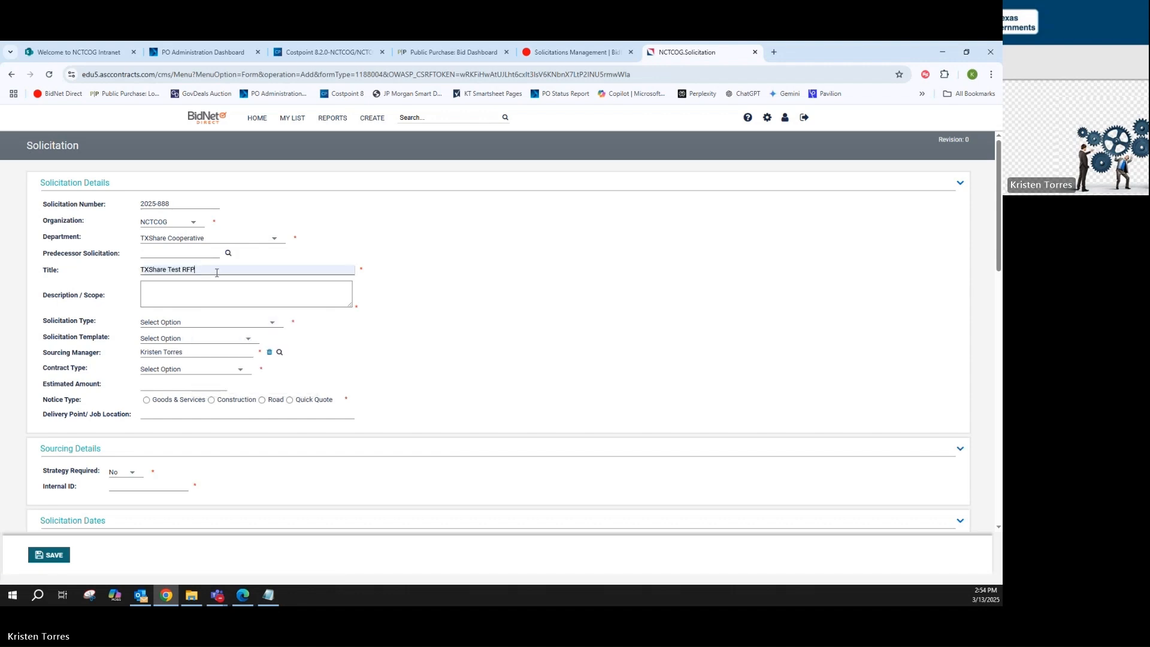
left_click(170, 299)
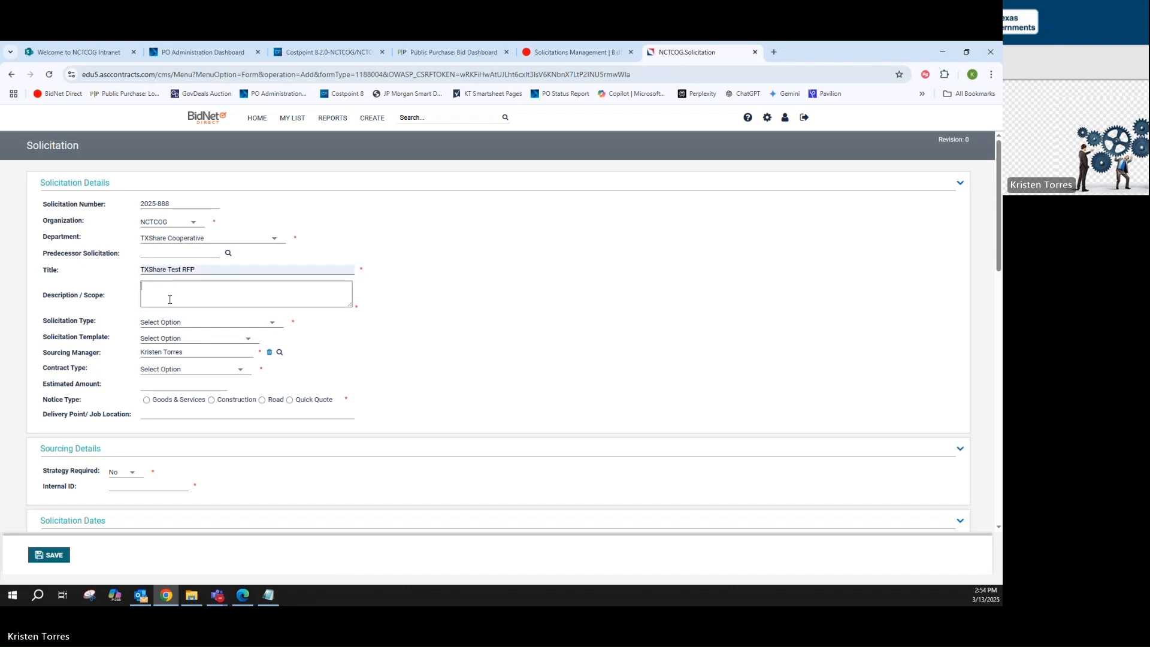
type("TXShare Test RFP")
Set the solicitation type to RFP - Request for Proposal (Formal) and the solicitation template to TXShare RFP
left_click(182, 321)
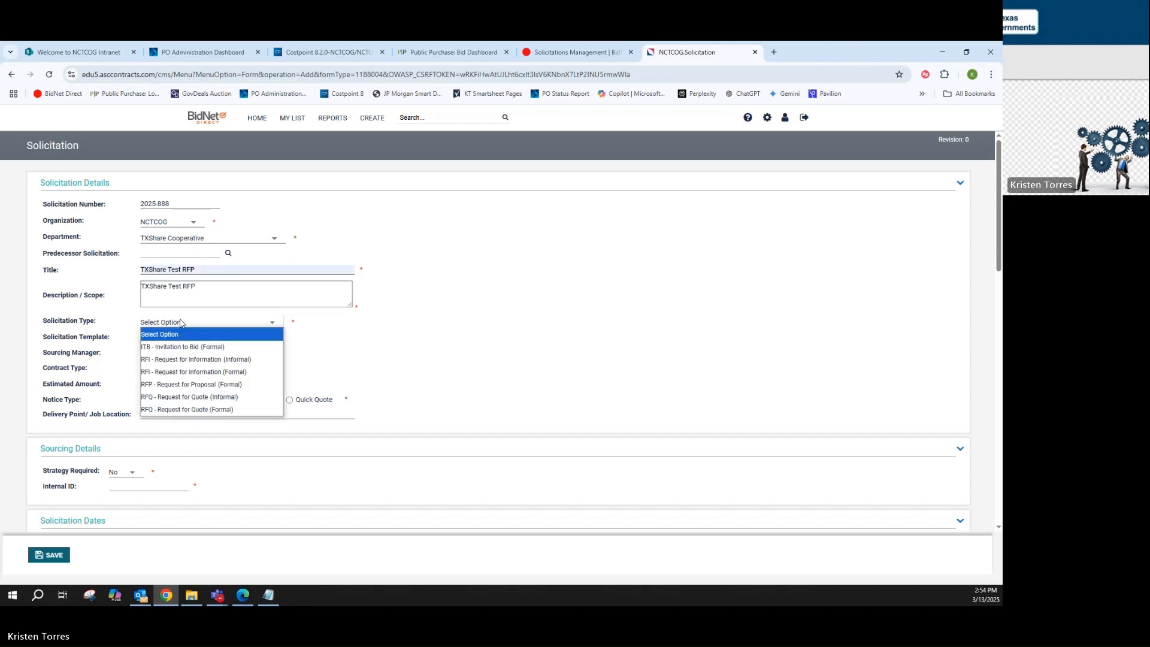
left_click(187, 384)
left_click(195, 340)
left_click(187, 439)
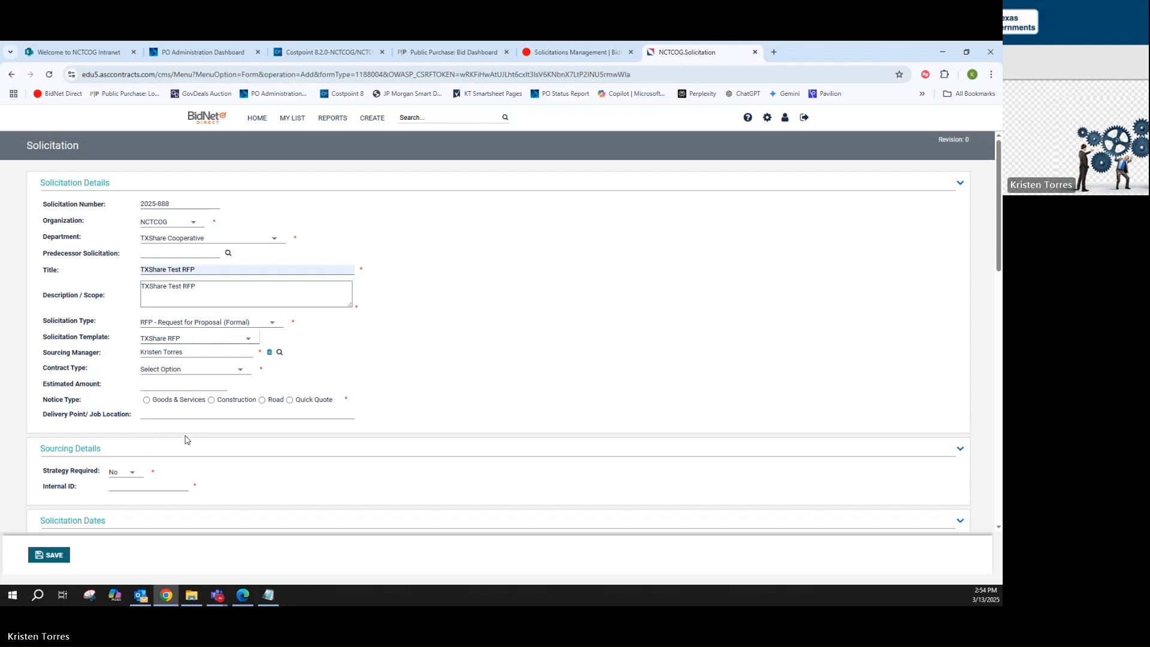
Set the contract type to Blanket Purchase Agreement and the notice type to Goods & Services
left_click(189, 372)
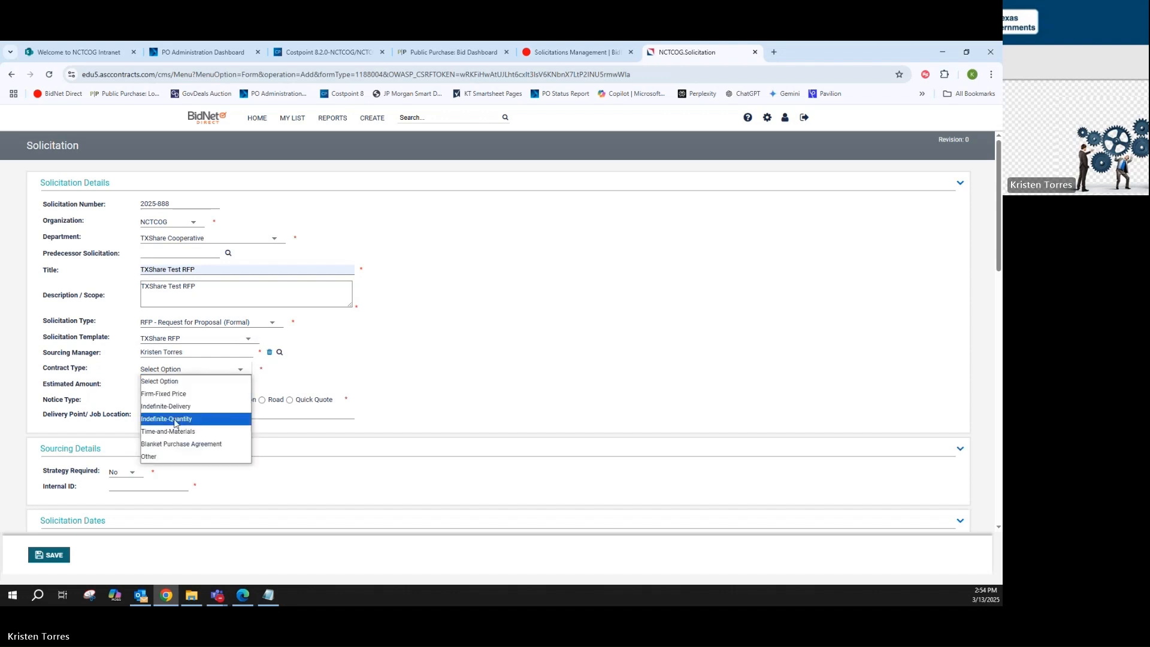
left_click(168, 444)
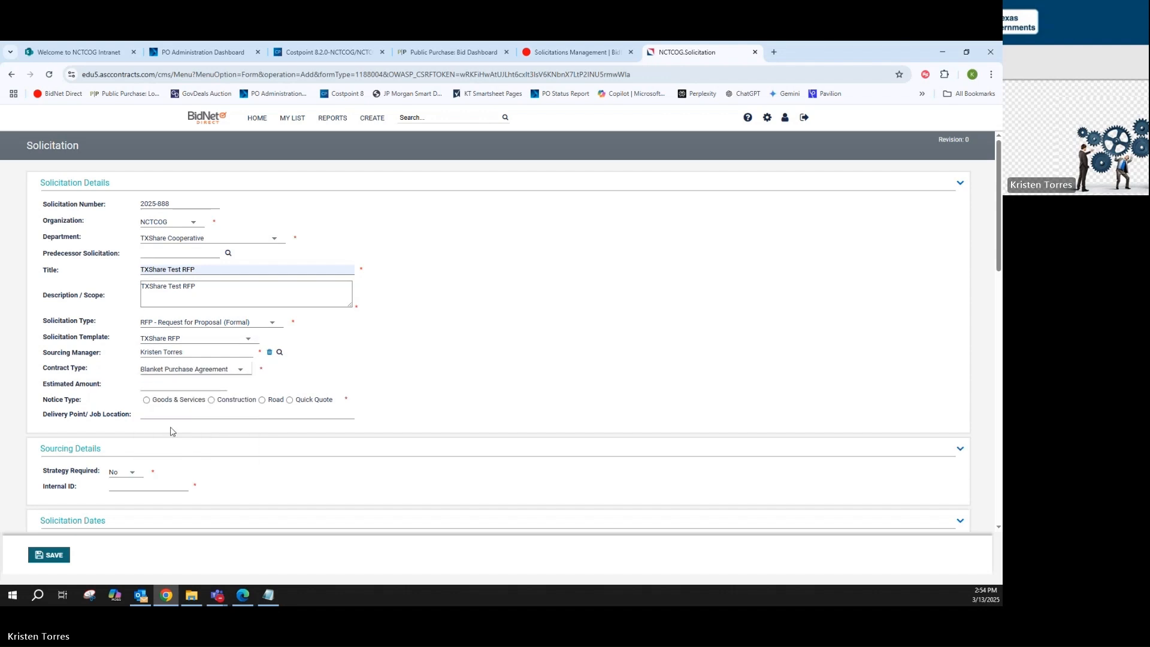
left_click(146, 399)
In the goods and services details, choose a Term purchase defined by Duration, with a term duration of 5 years
scroll(457, 359, "down", 1)
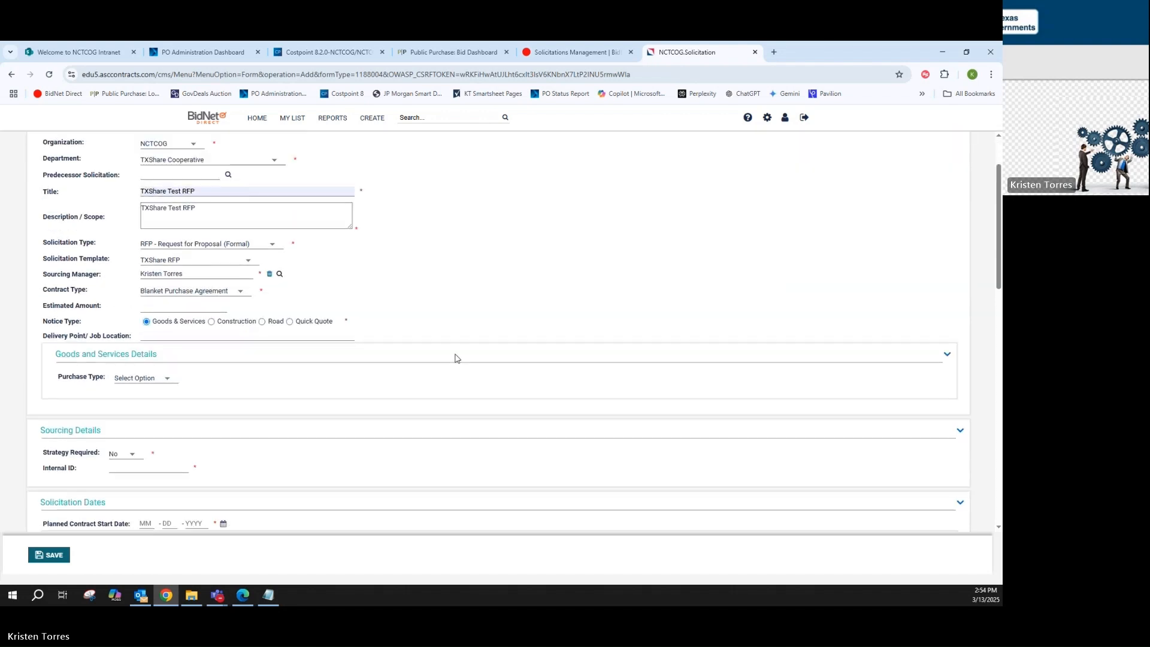
scroll(455, 358, "up", 1)
left_click(149, 405)
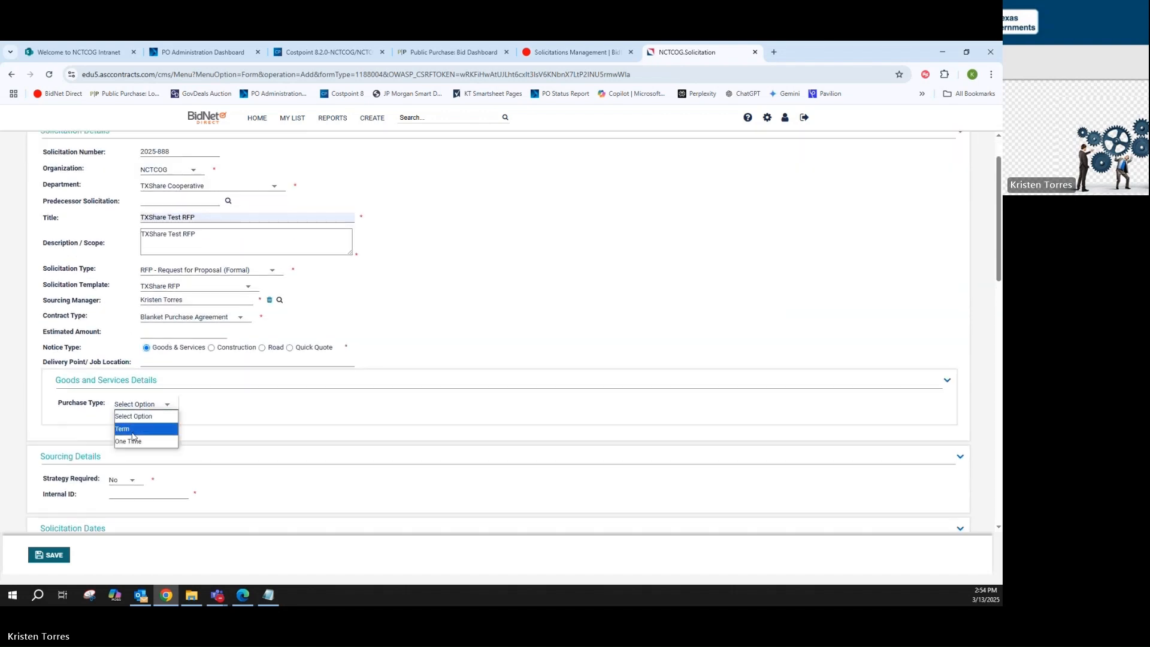
left_click(132, 429)
left_click(149, 418)
left_click(147, 437)
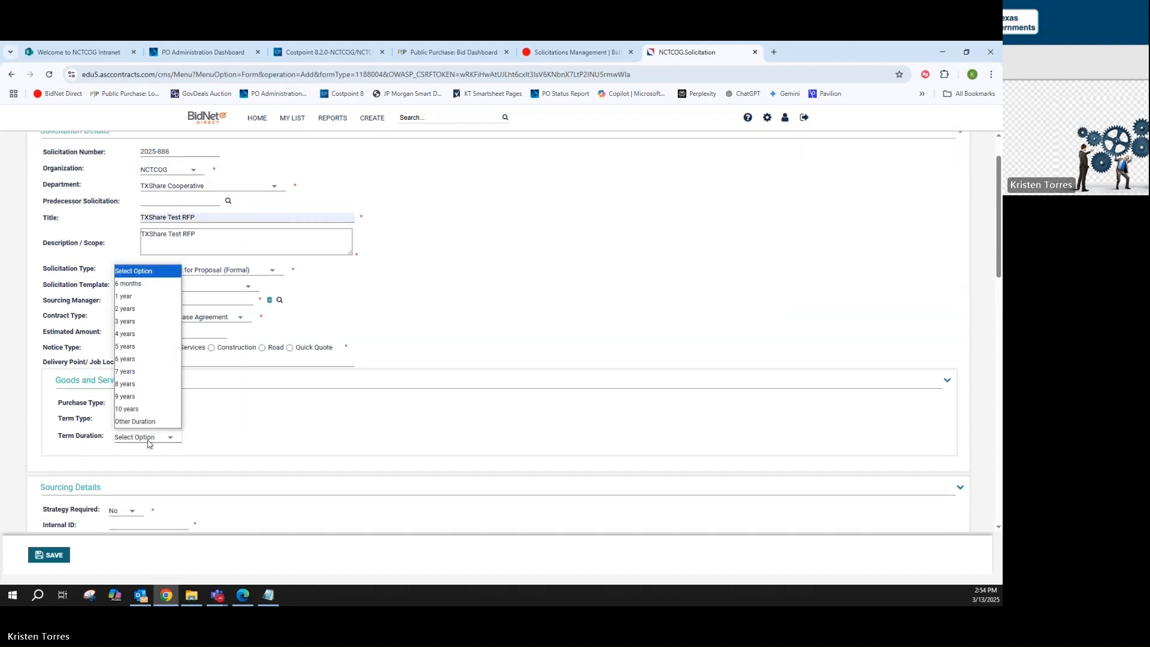
left_click(170, 347)
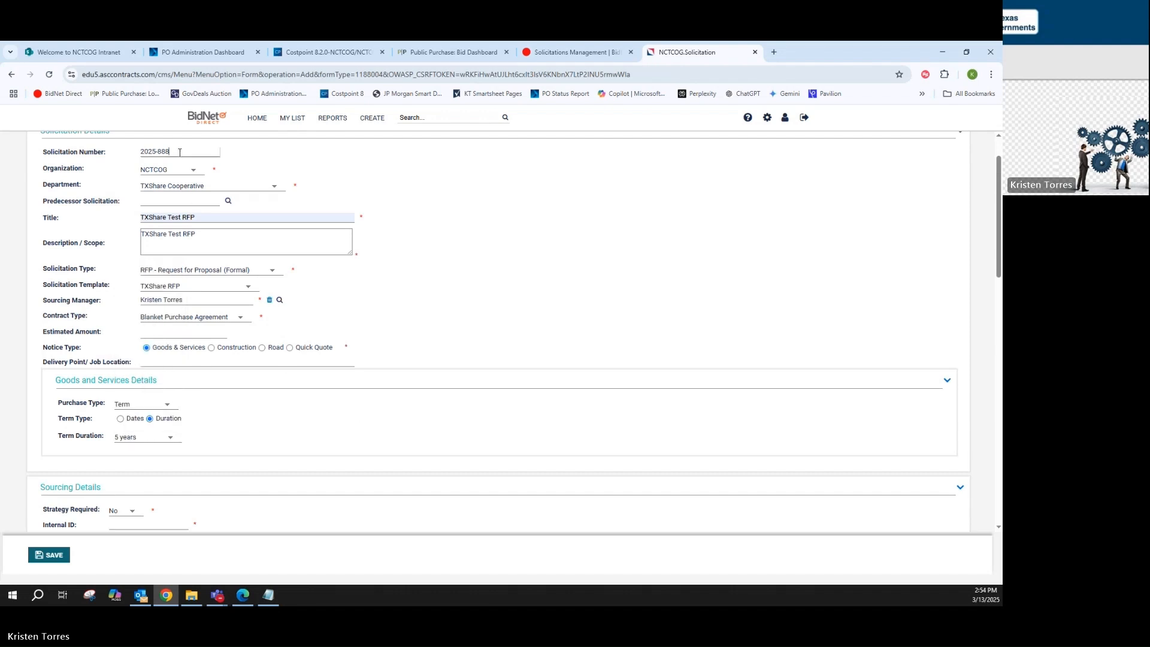
Copy the solicitation number 2025-888 into the Internal ID of the sourcing details
left_click_drag(180, 152, 84, 183)
key("ctrl+c")
left_click(572, 325)
scroll(563, 346, "up", 2)
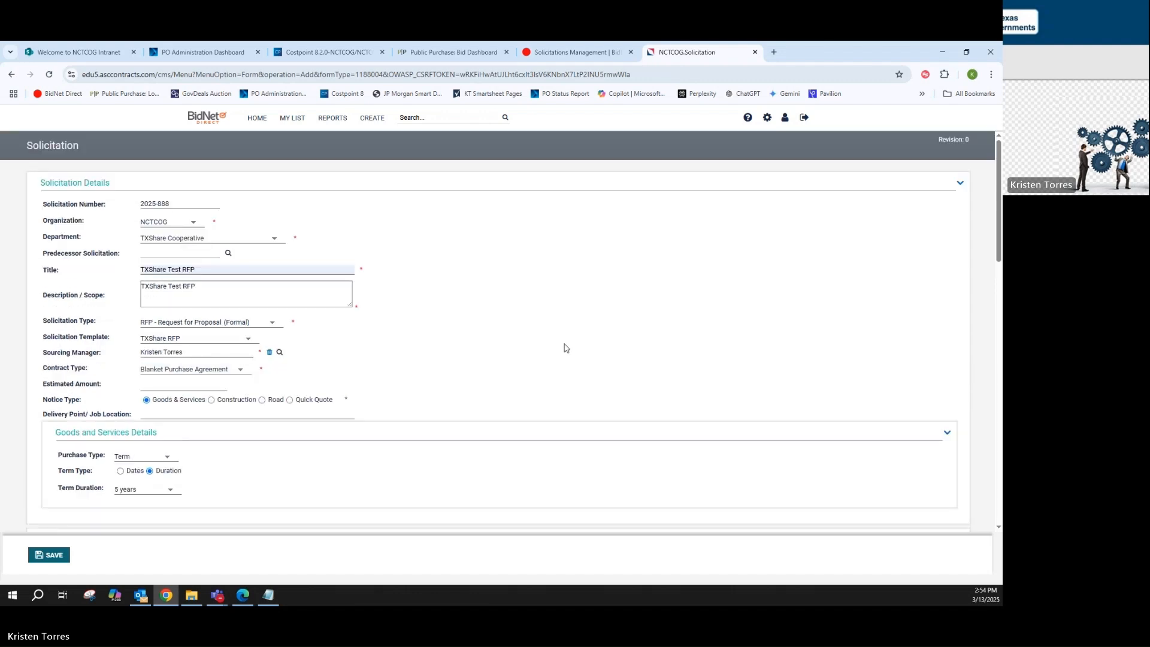
scroll(564, 348, "down", 4)
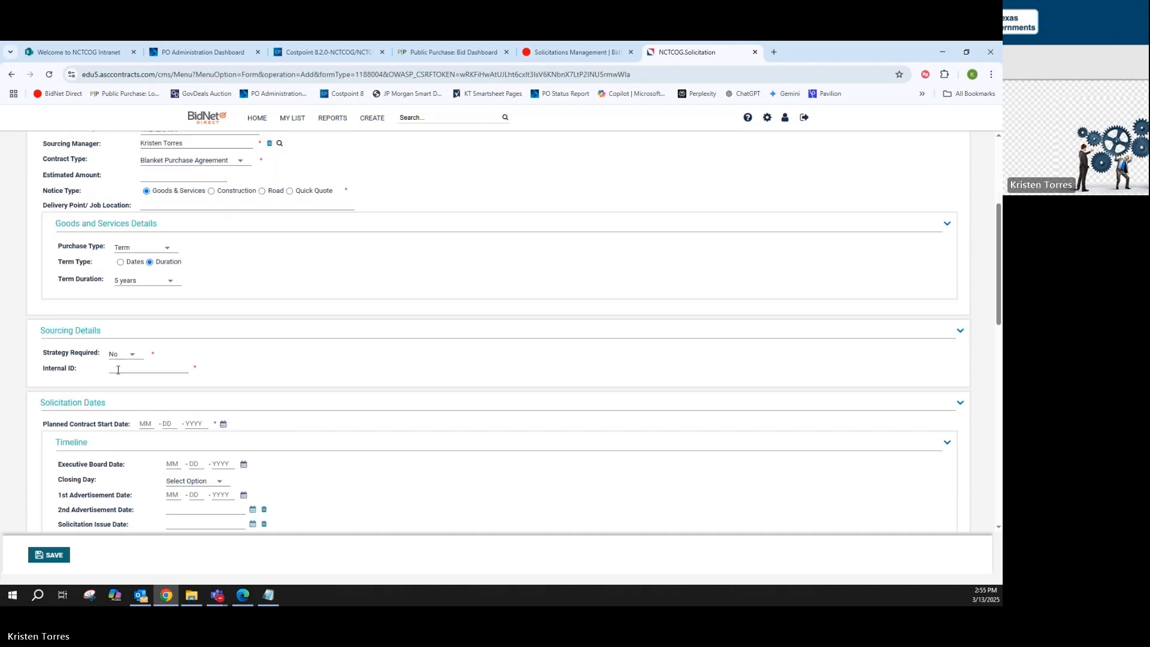
left_click(118, 368)
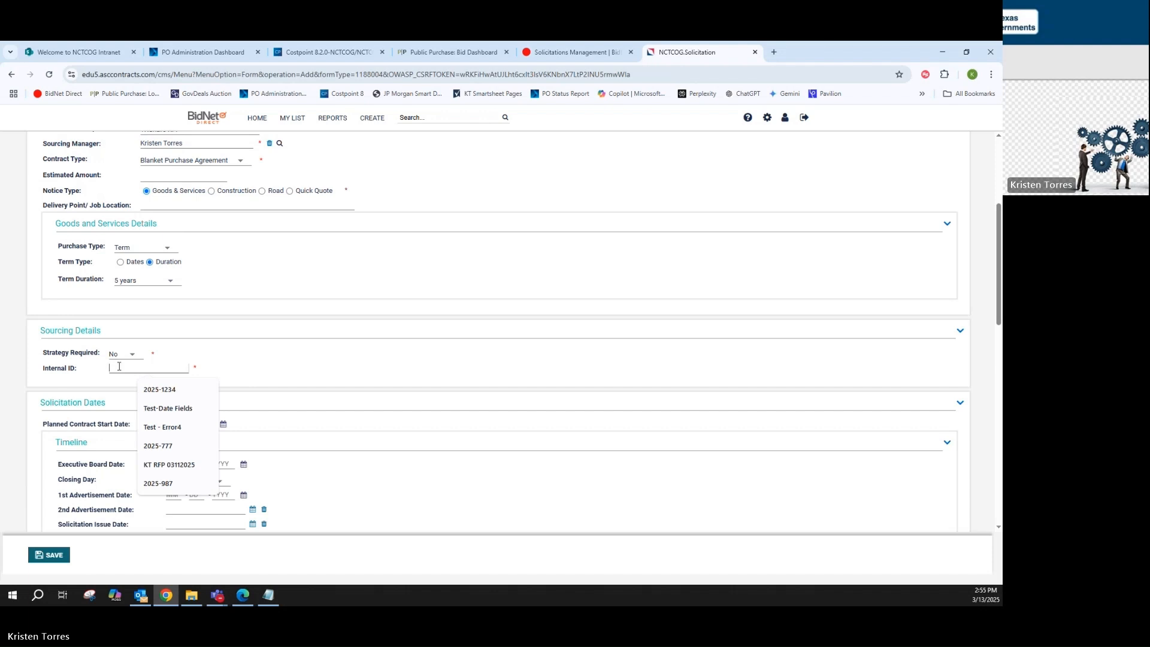
key("ctrl+v")
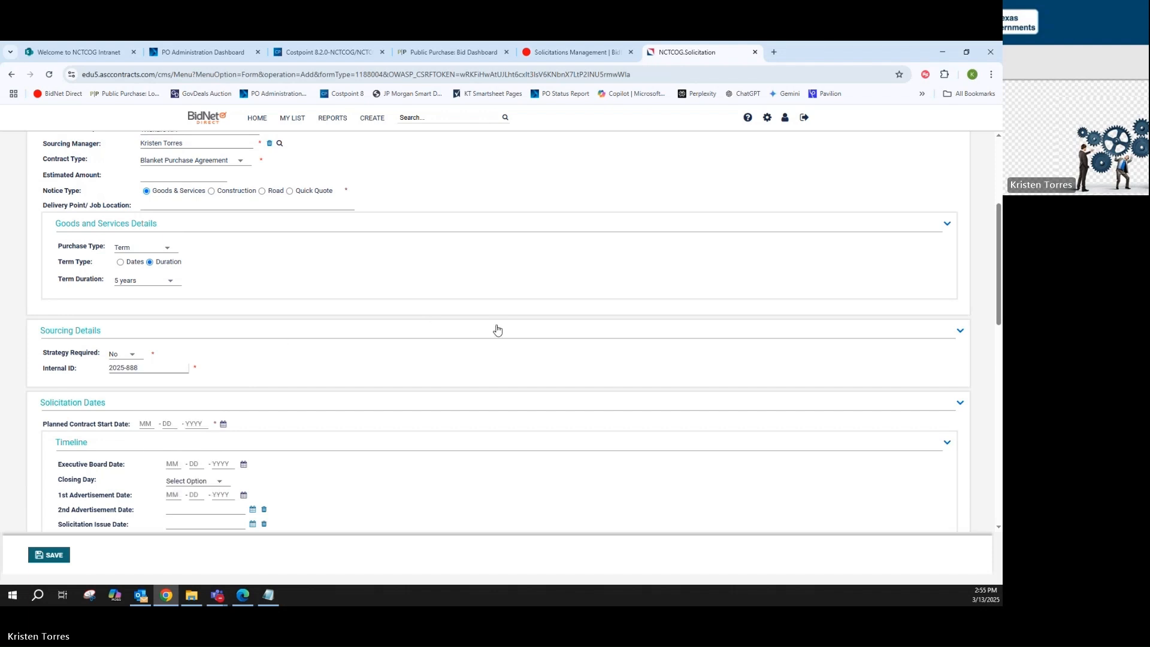
Set the planned contract start date to 05-01-2025
scroll(496, 358, "down", 3)
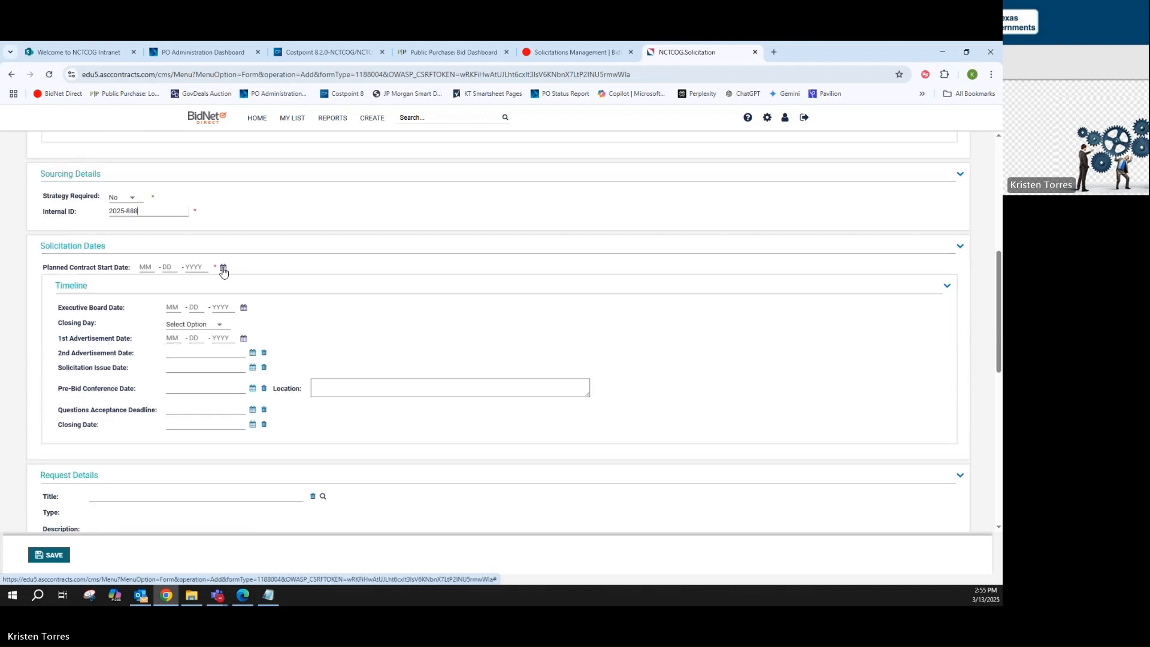
left_click(223, 268)
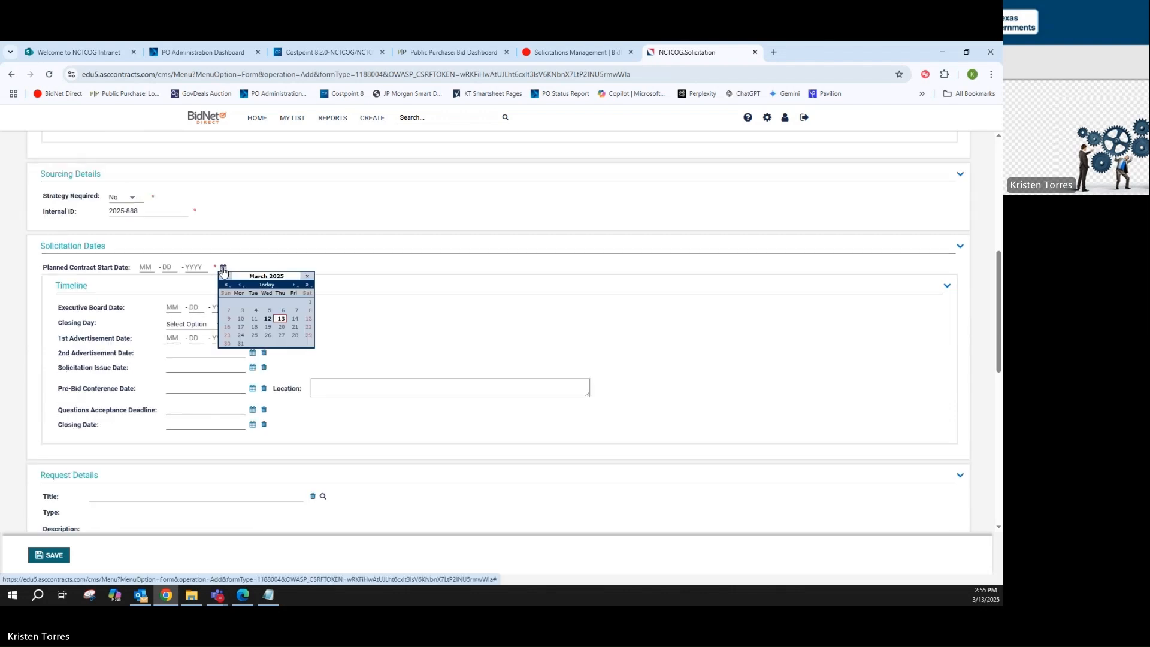
left_click(293, 285)
left_click(293, 285)
left_click(281, 302)
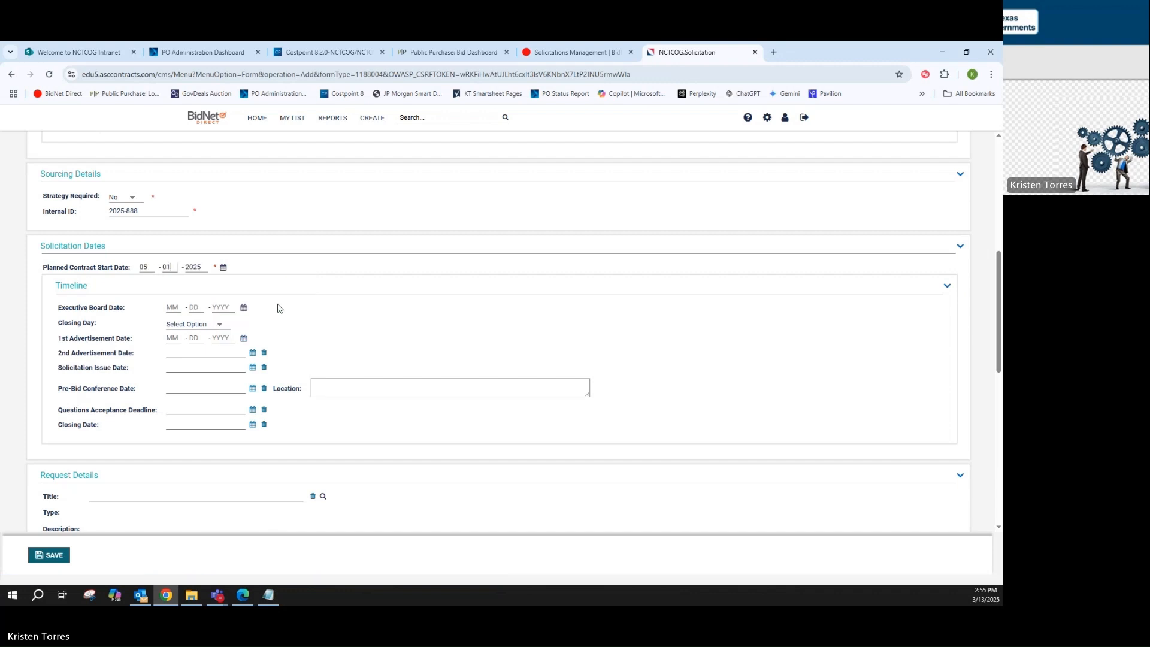
Set the timeline's Executive Board date to 04-24-2025 and the closing day to Tuesday
left_click(243, 308)
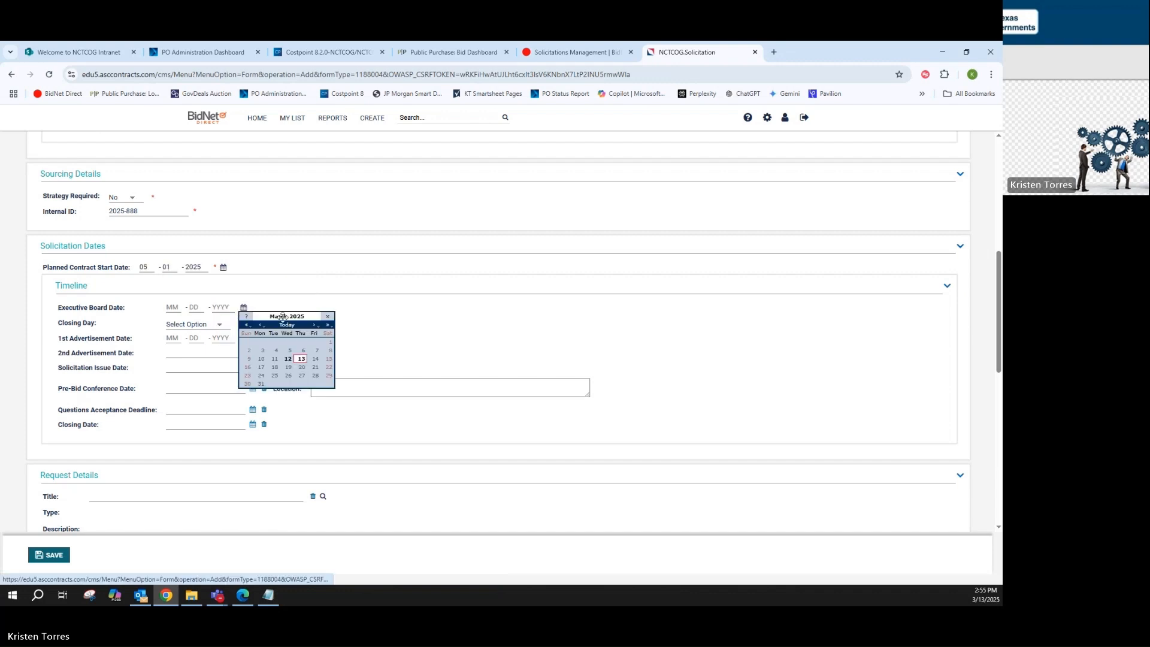
left_click(314, 325)
left_click(301, 367)
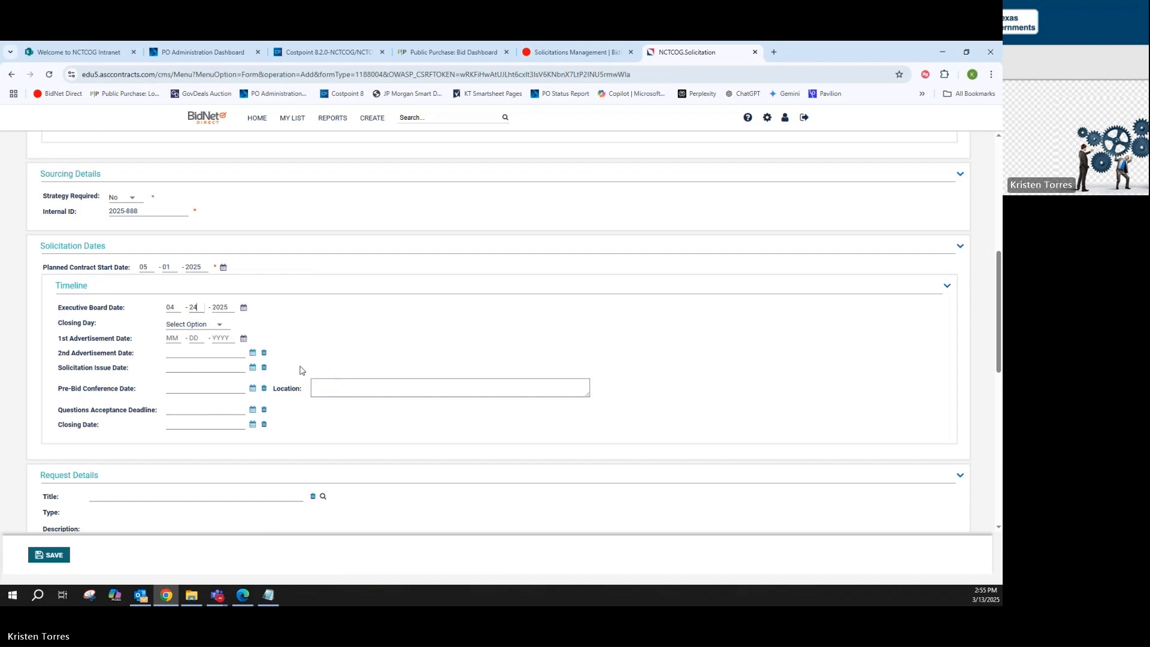
left_click(228, 329)
left_click(191, 361)
Set the 1st advertisement date to March 18, 2025 and the 2nd advertisement date to March 25, 2025
left_click(244, 341)
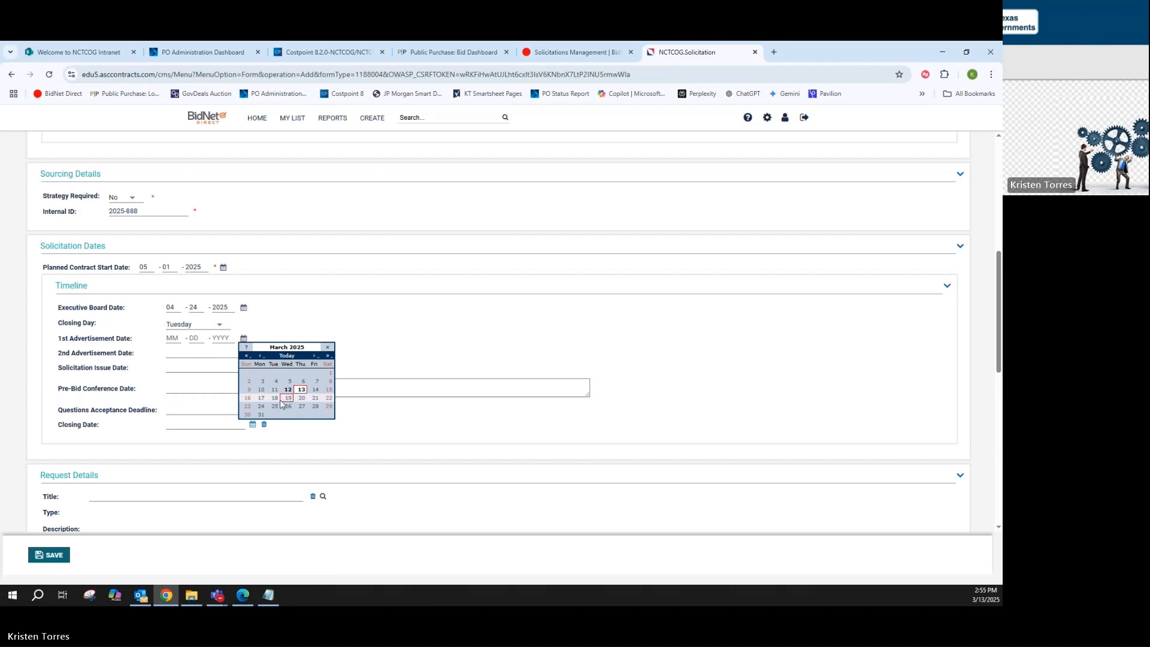
left_click(277, 401)
left_click(253, 353)
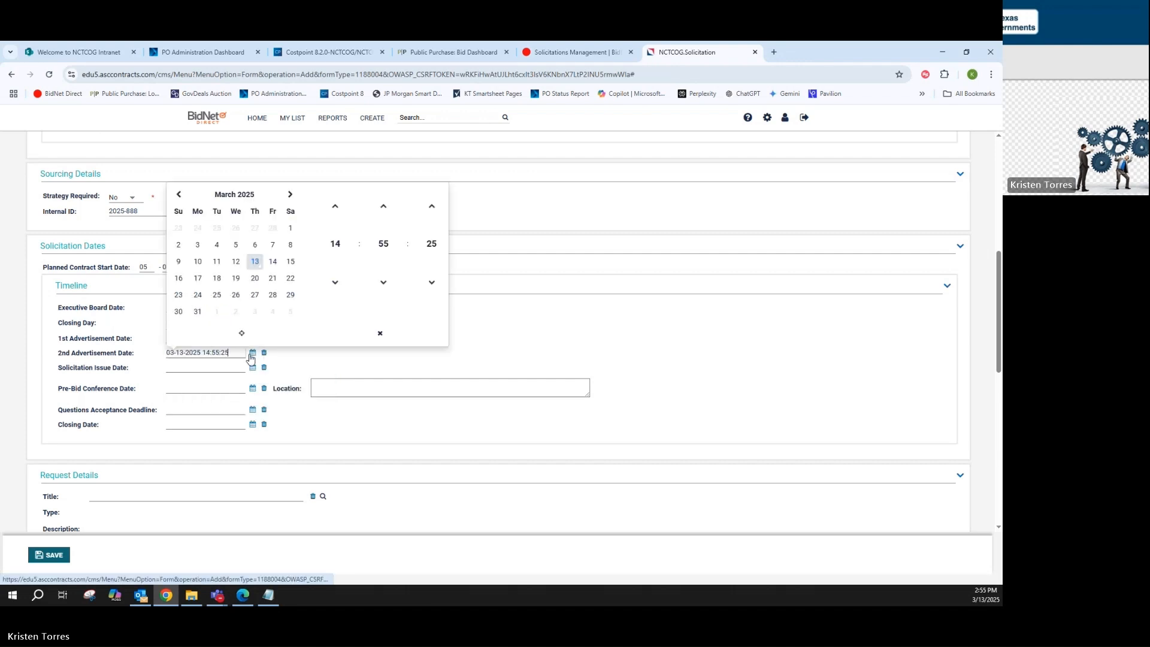
left_click(217, 295)
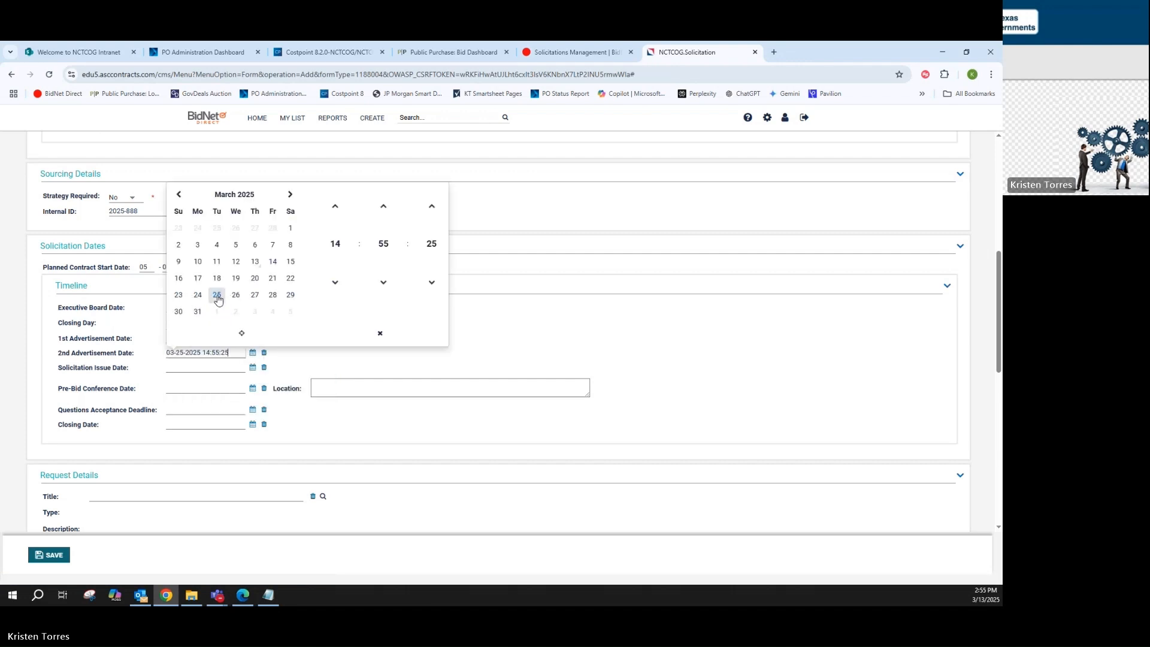
Set the solicitation issue date to March 18, 2025 and the pre-bid conference date to March 27, 2025
left_click(253, 367)
left_click(217, 294)
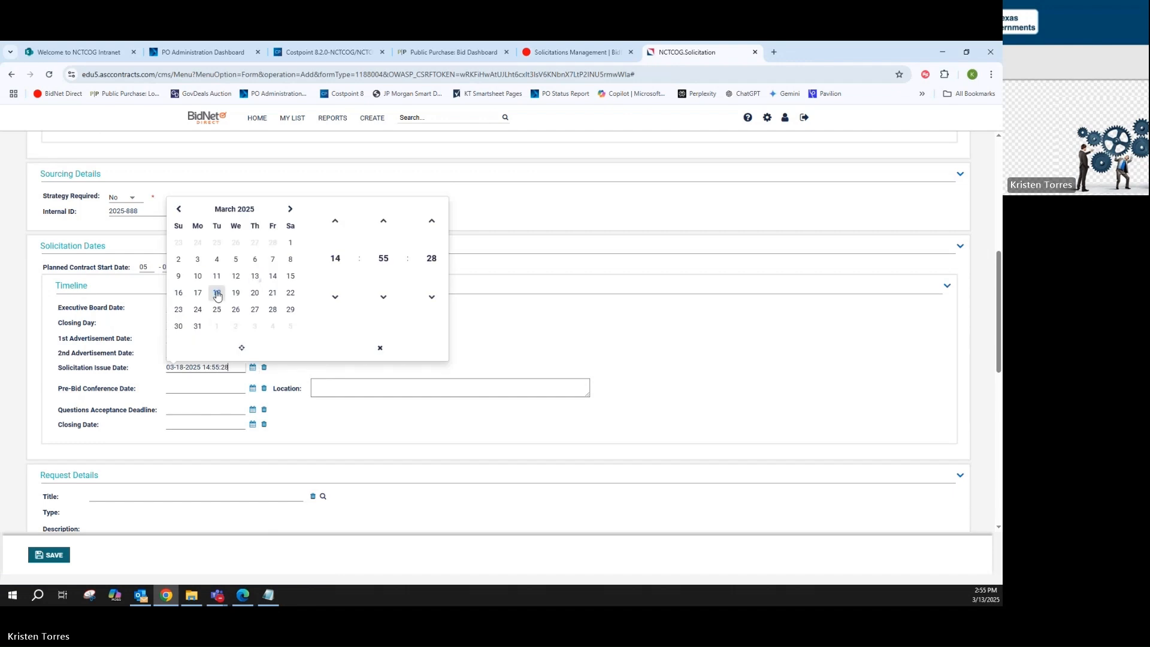
left_click(252, 389)
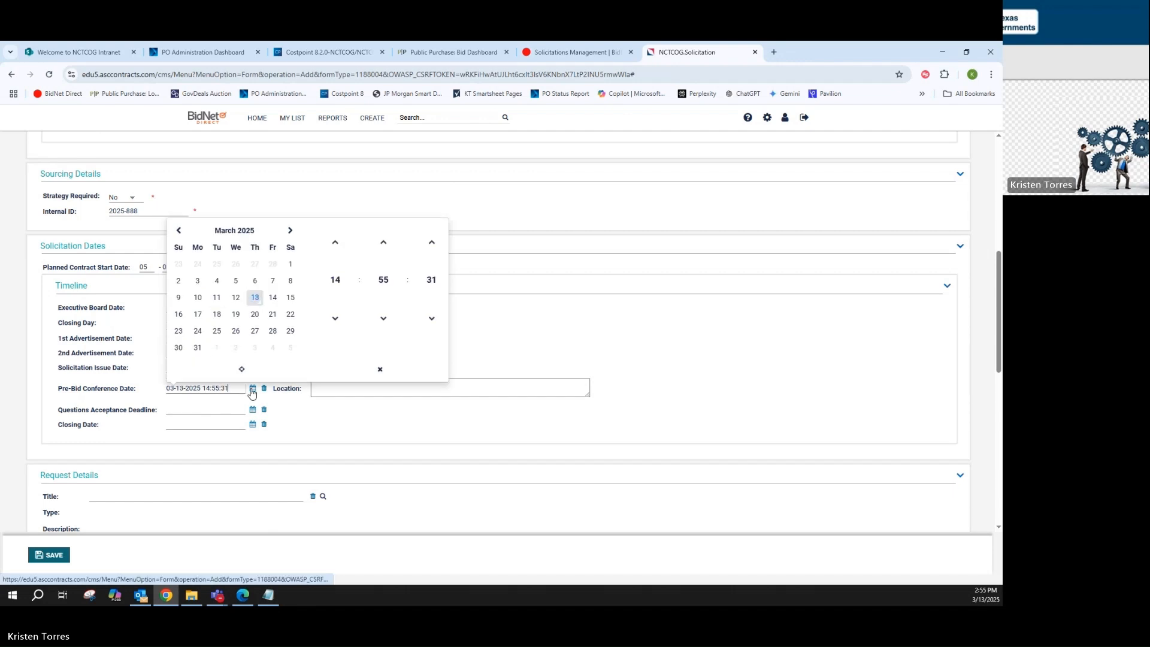
left_click(256, 332)
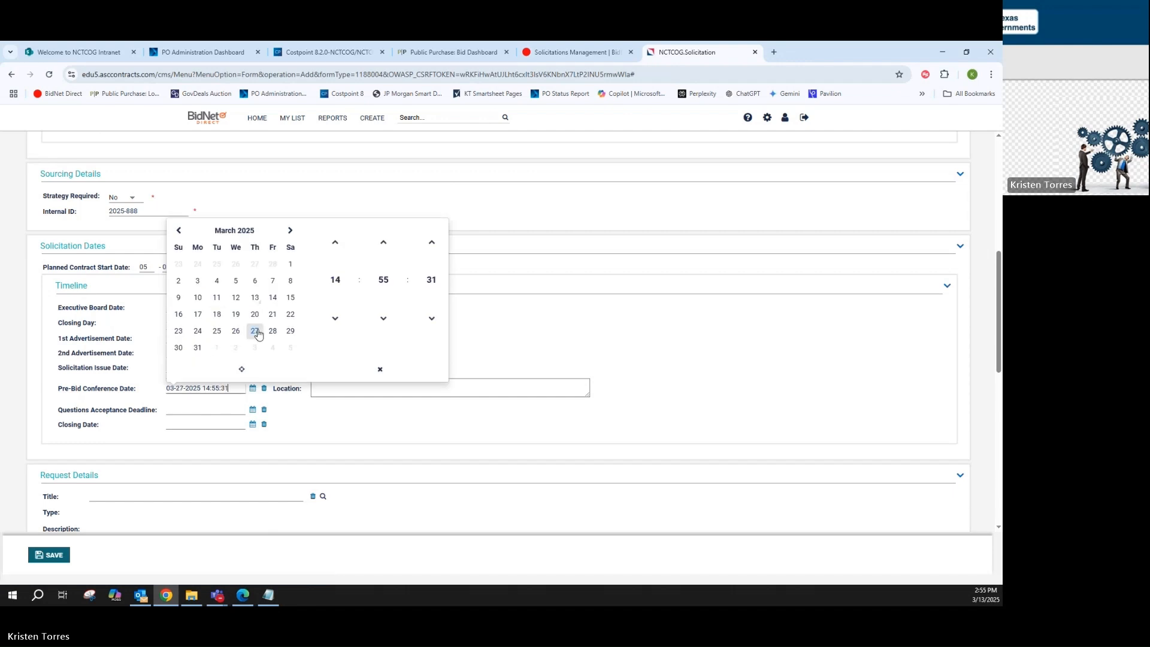
Set the questions acceptance deadline to April 21, 2025 and the closing date to April 22, 2025
left_click(252, 409)
left_click(291, 251)
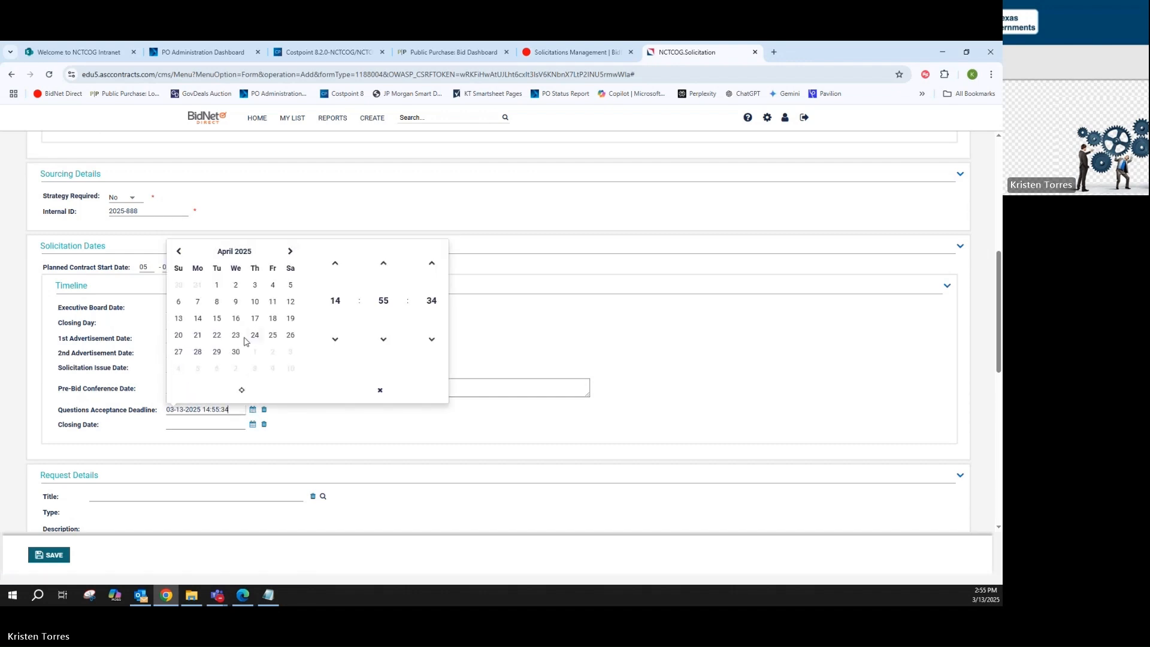
left_click(197, 336)
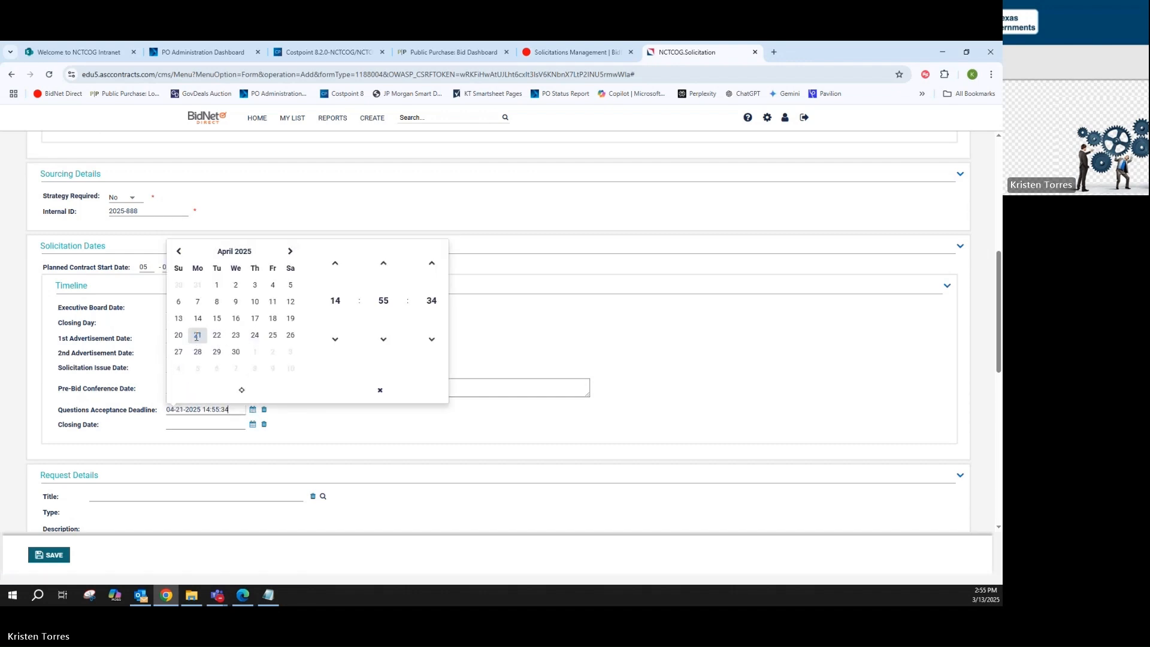
left_click(245, 429)
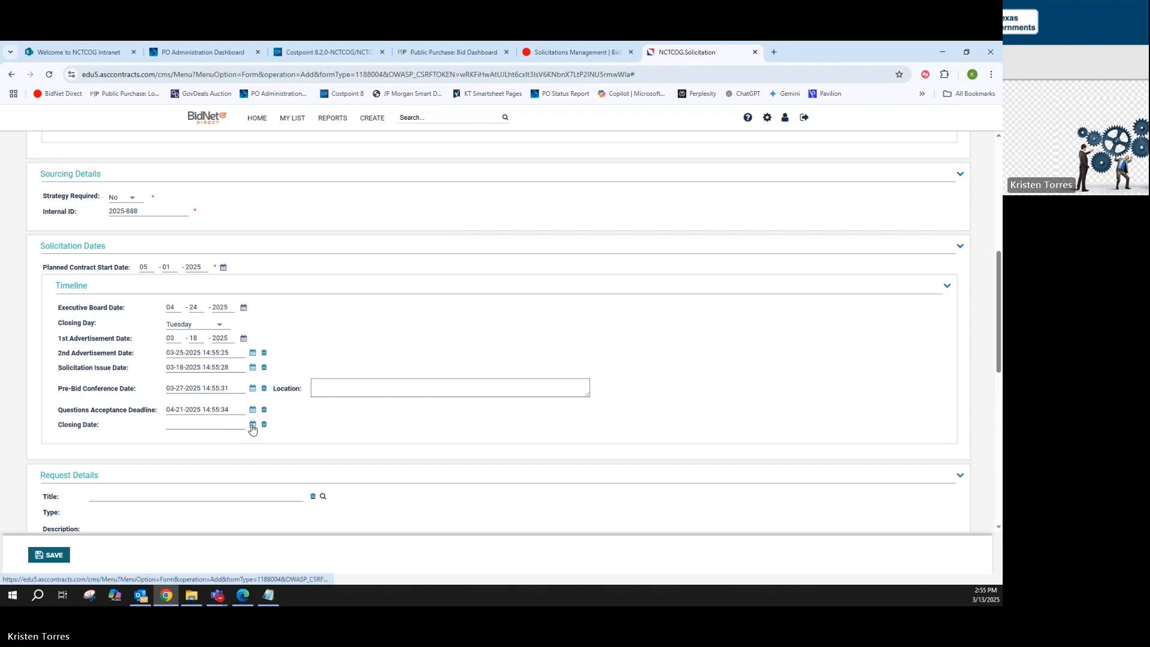
left_click(252, 426)
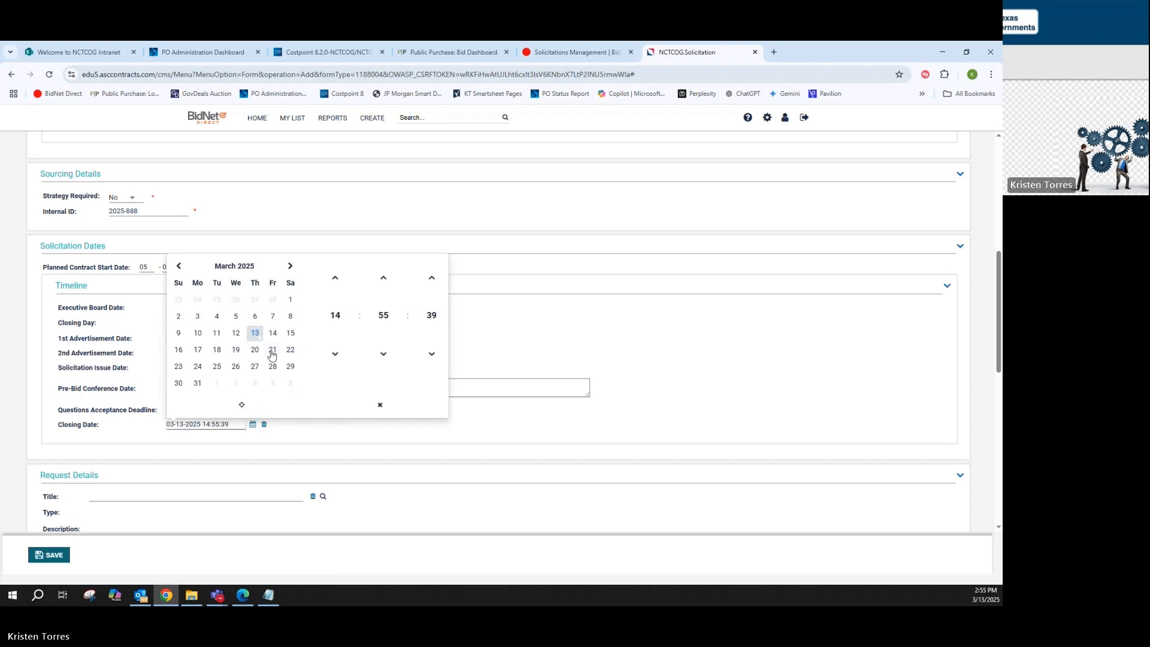
left_click(290, 265)
left_click(217, 350)
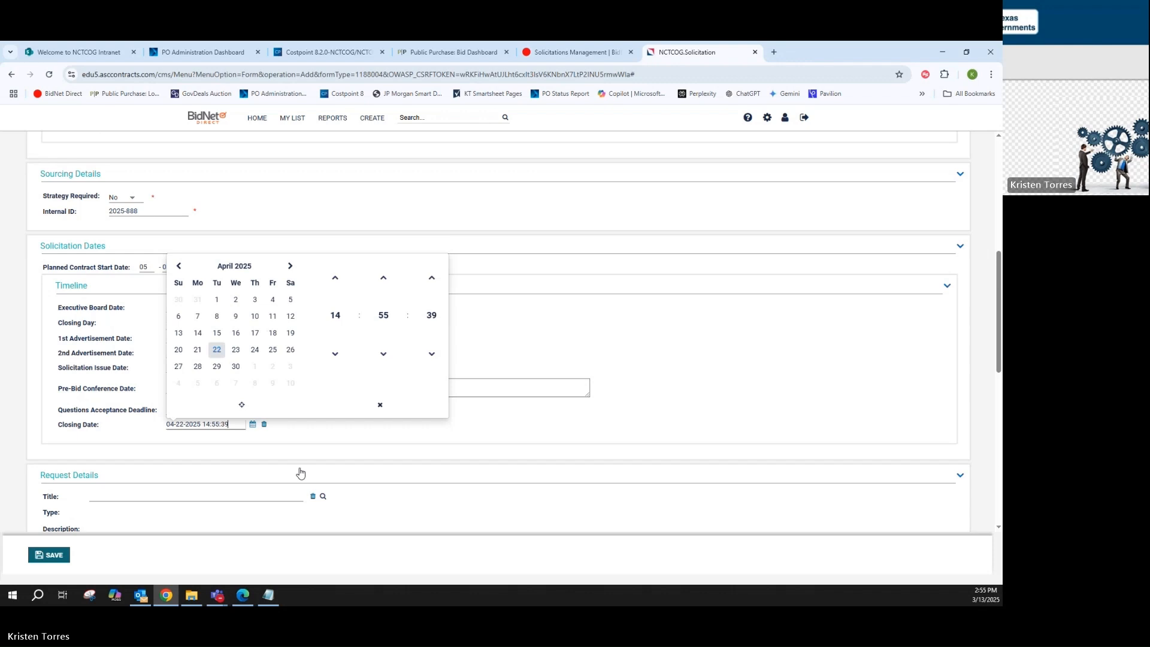
left_click(313, 451)
Collapse the request details and set the contract to Auto renewal with a 3-year term and a 2-year renewal term
scroll(334, 454, "down", 3)
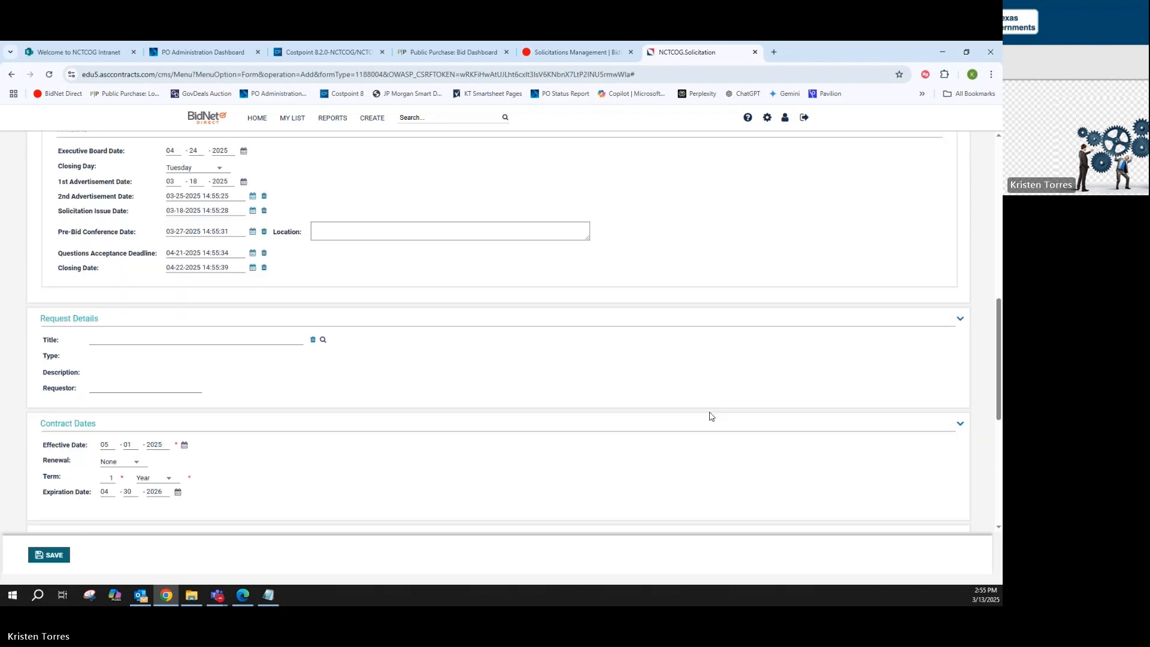
left_click(959, 321)
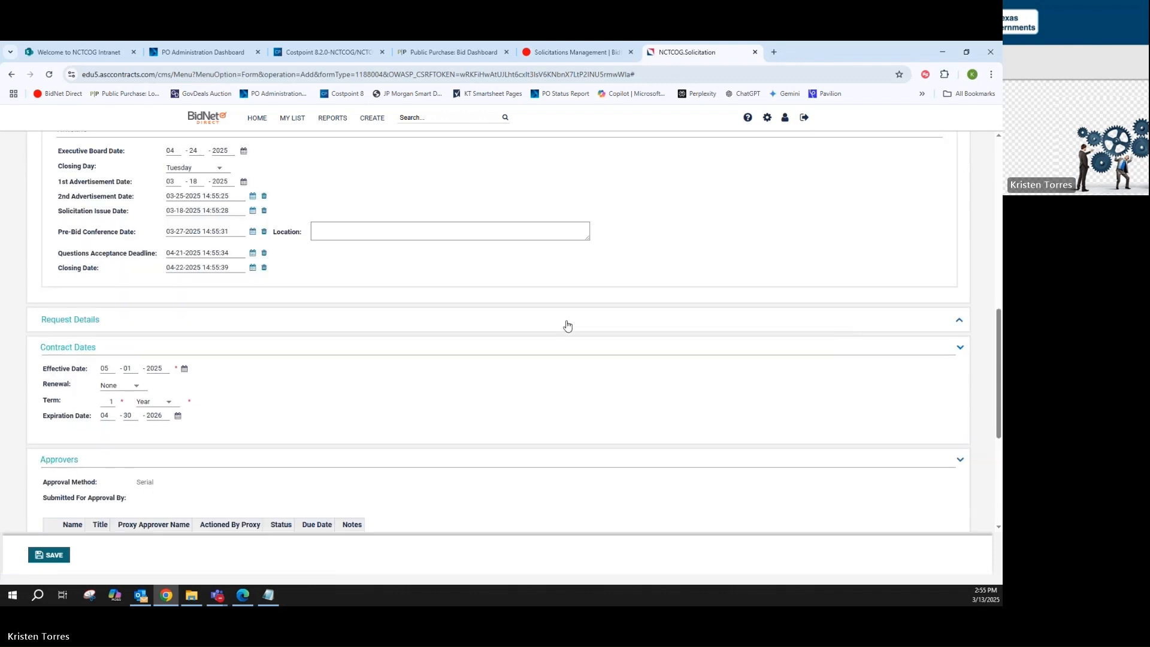
double_click(111, 402)
left_click(136, 385)
left_click(120, 403)
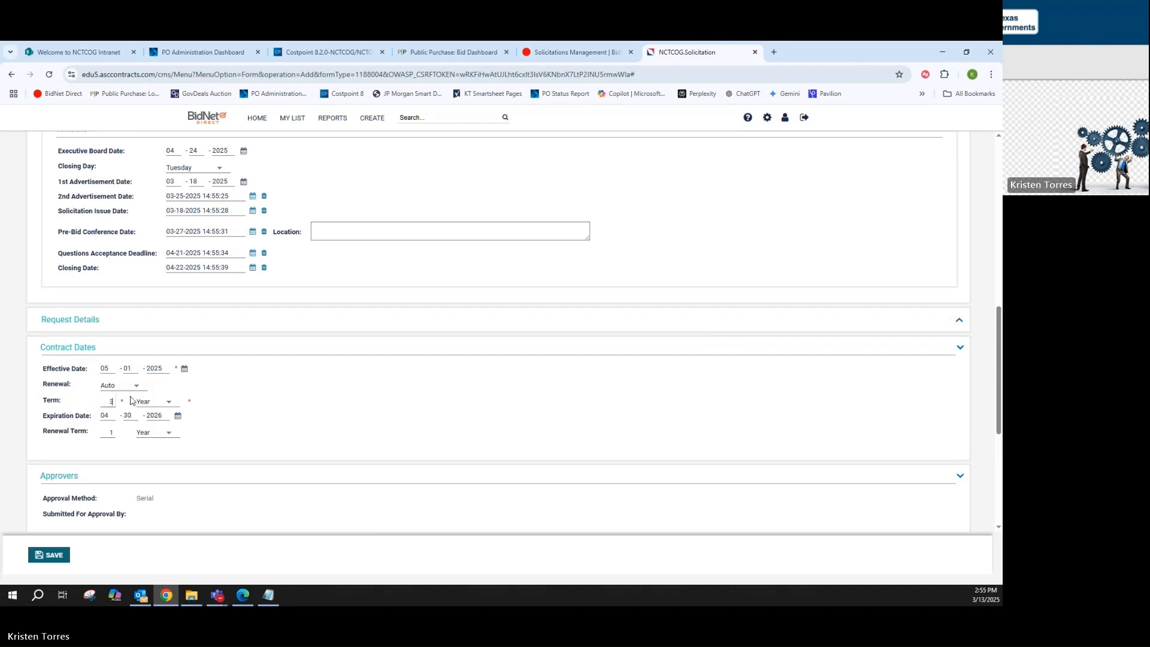
type("3")
key("Tab")
left_click(106, 433)
key("BackSpace")
type("2")
key("Tab")
Save the completed solicitation form as a draft
scroll(349, 399, "down", 1)
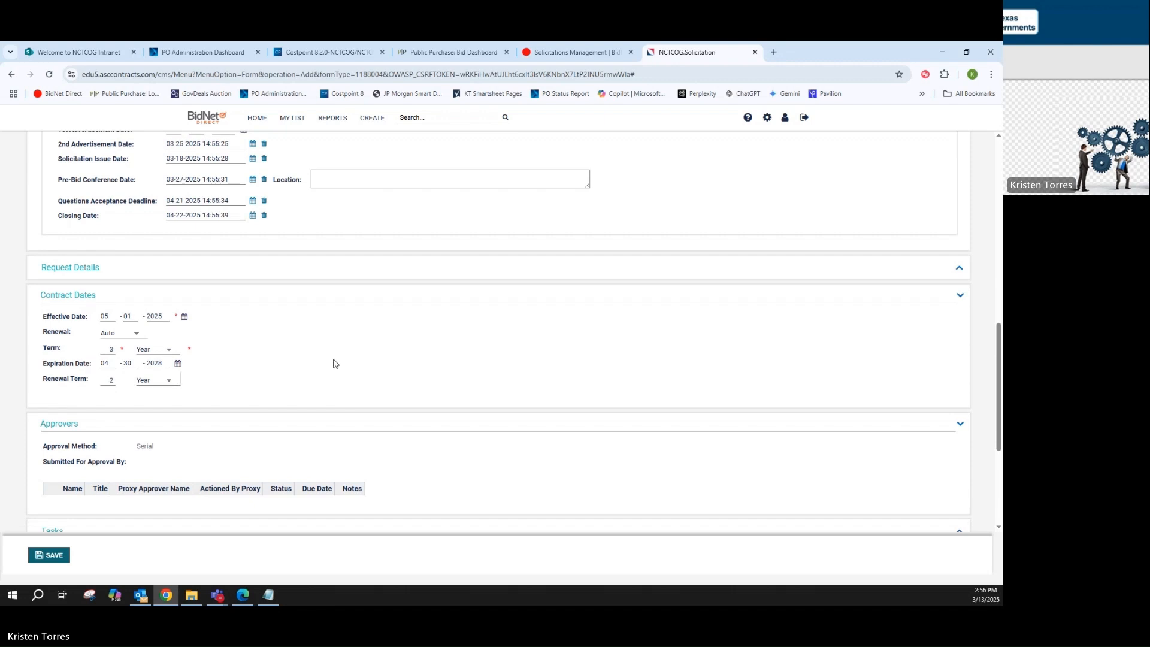
scroll(334, 363, "down", 4)
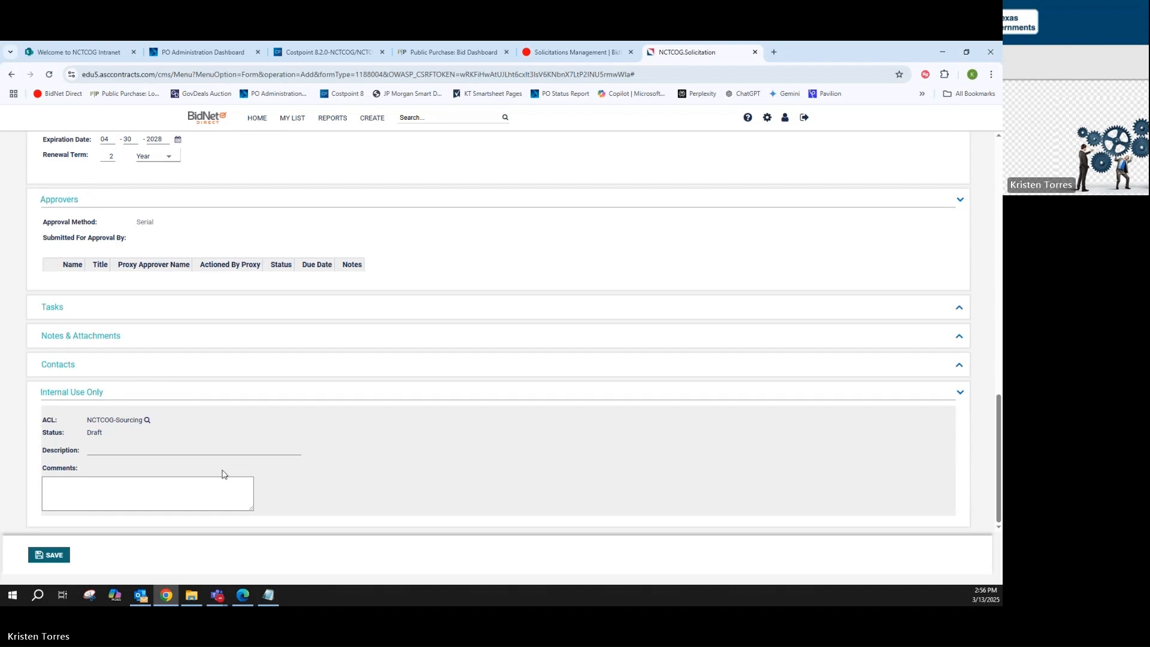
left_click(54, 555)
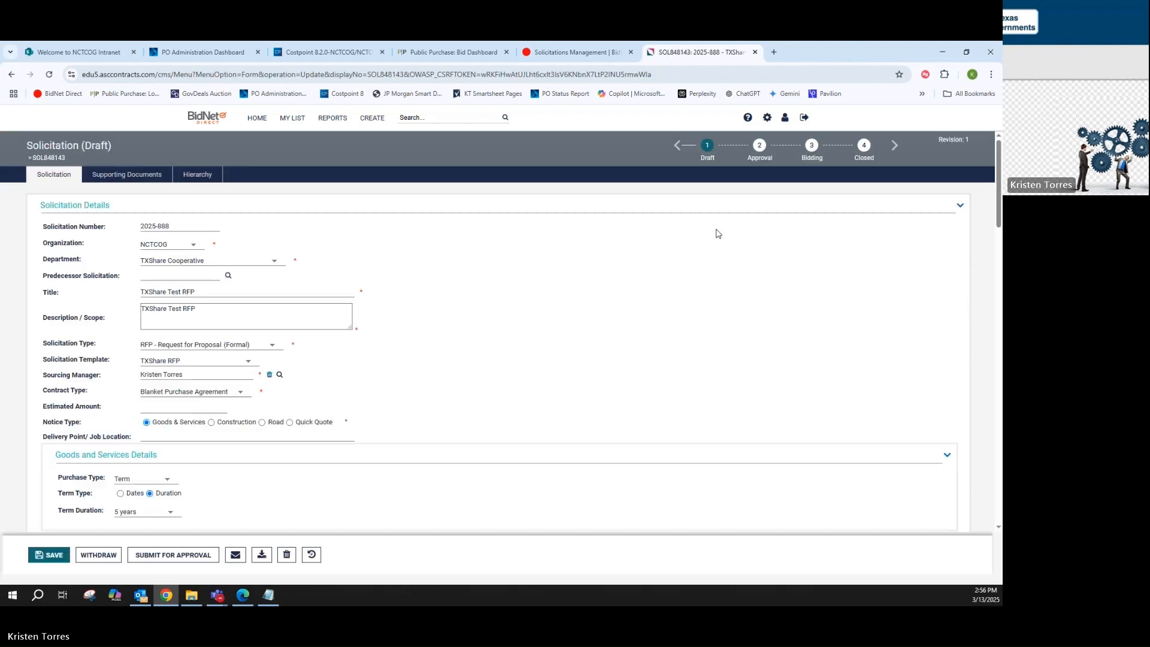
Open the saved solicitation's current working document, the SOL848143 template, in Word
scroll(503, 318, "down", 6)
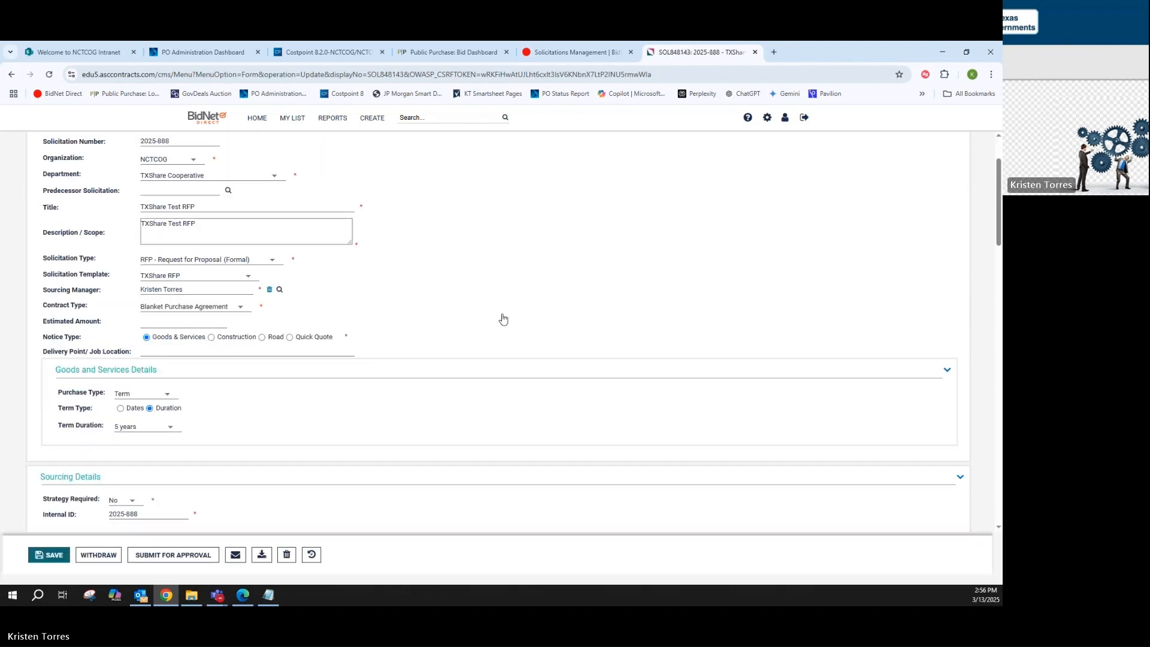
scroll(502, 318, "down", 8)
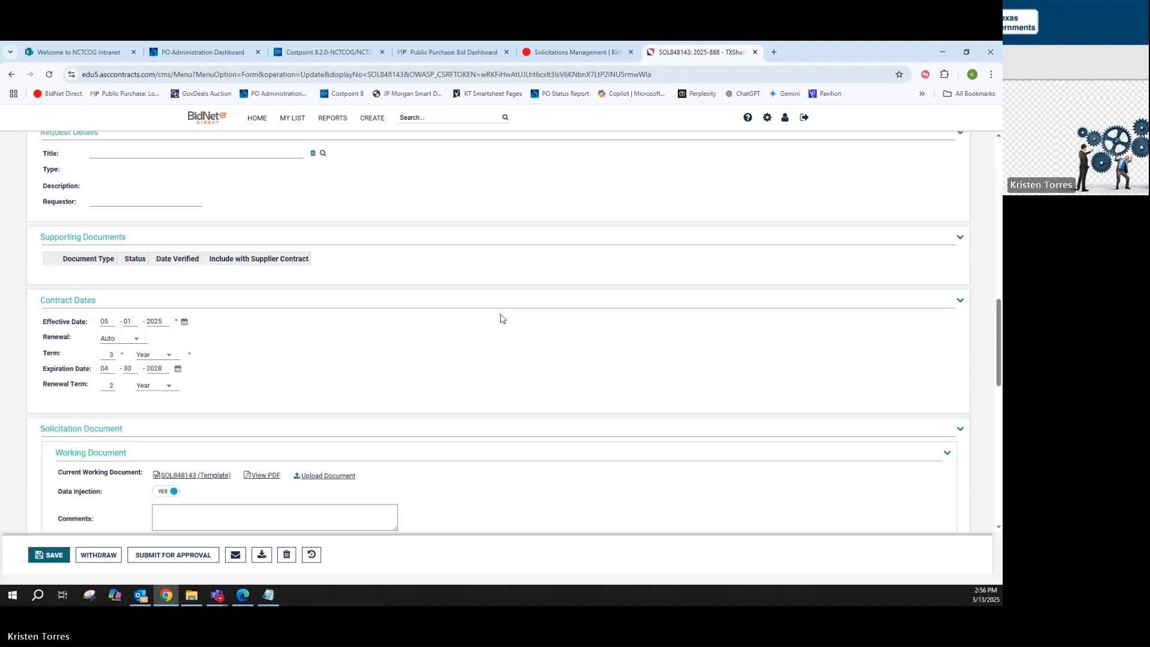
scroll(502, 318, "down", 1)
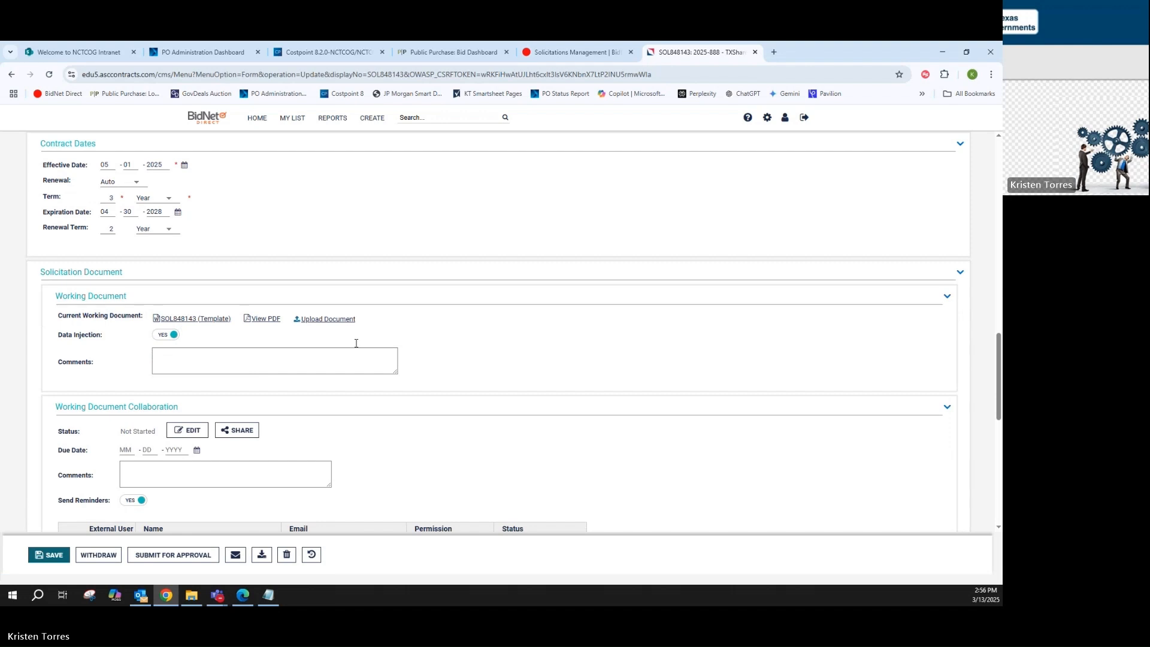
left_click(179, 321)
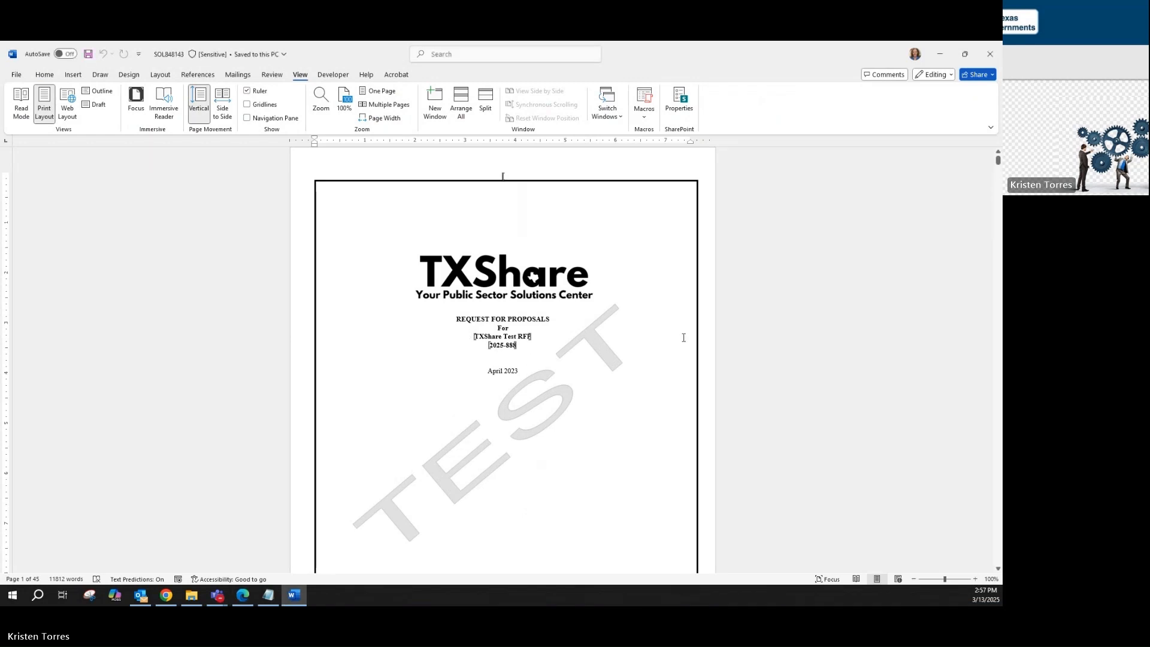
Review the generated RFP document from its cover page through the solicitation schedule and pre-proposal conference sections, and close it
scroll(683, 337, "down", 10)
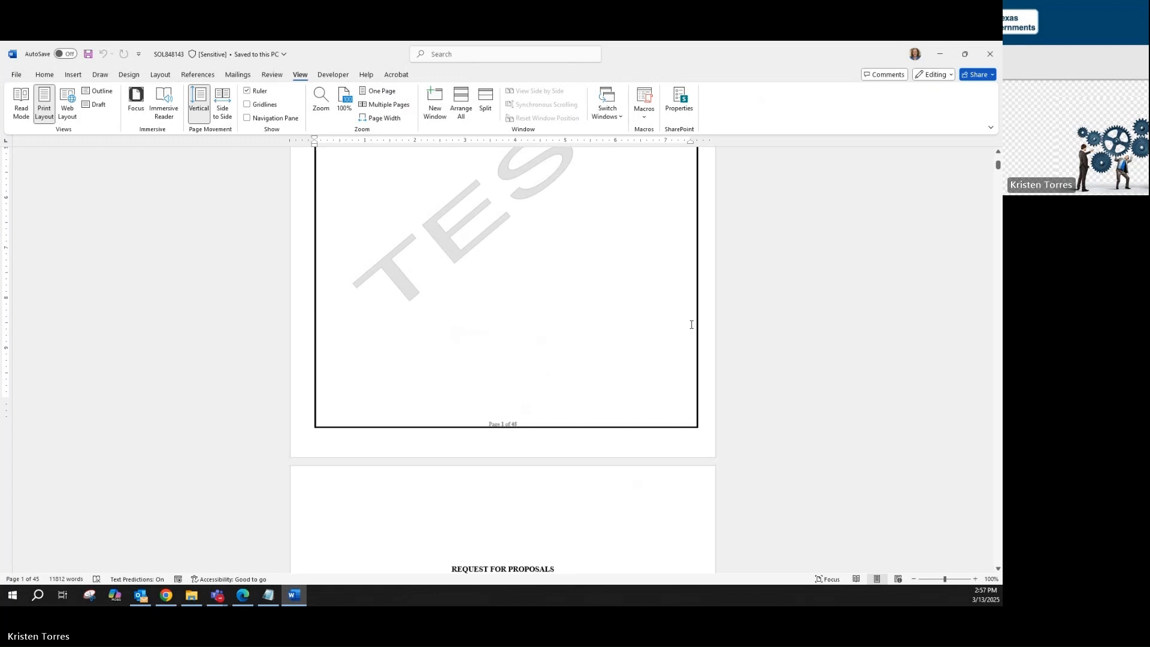
scroll(705, 329, "down", 20)
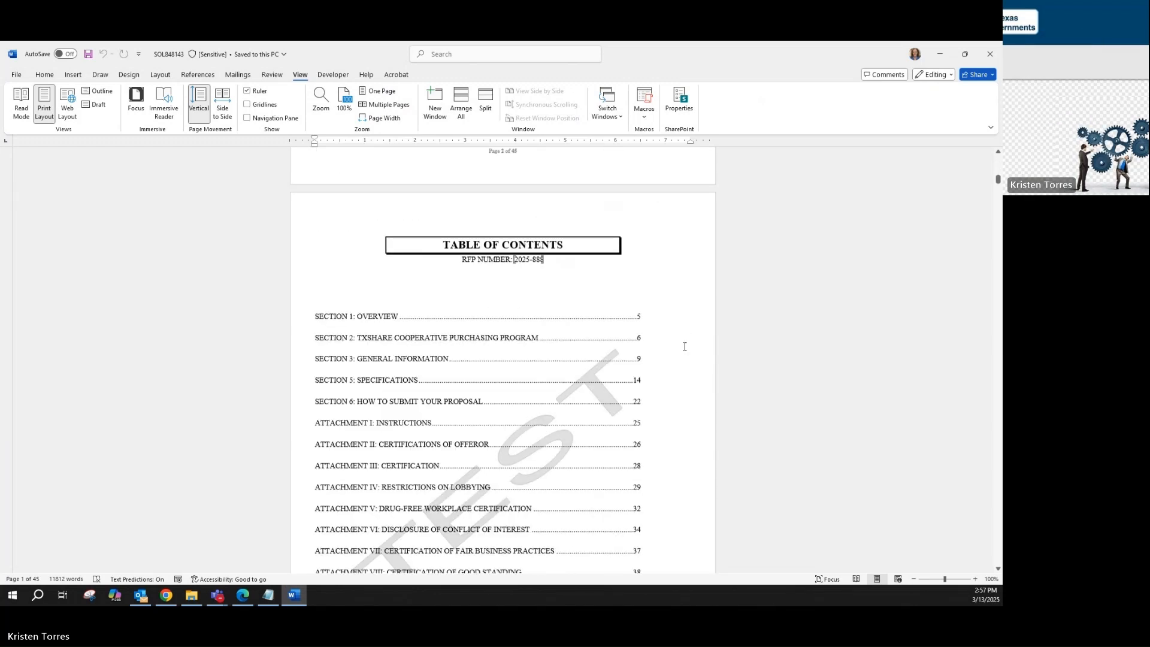
scroll(676, 353, "down", 20)
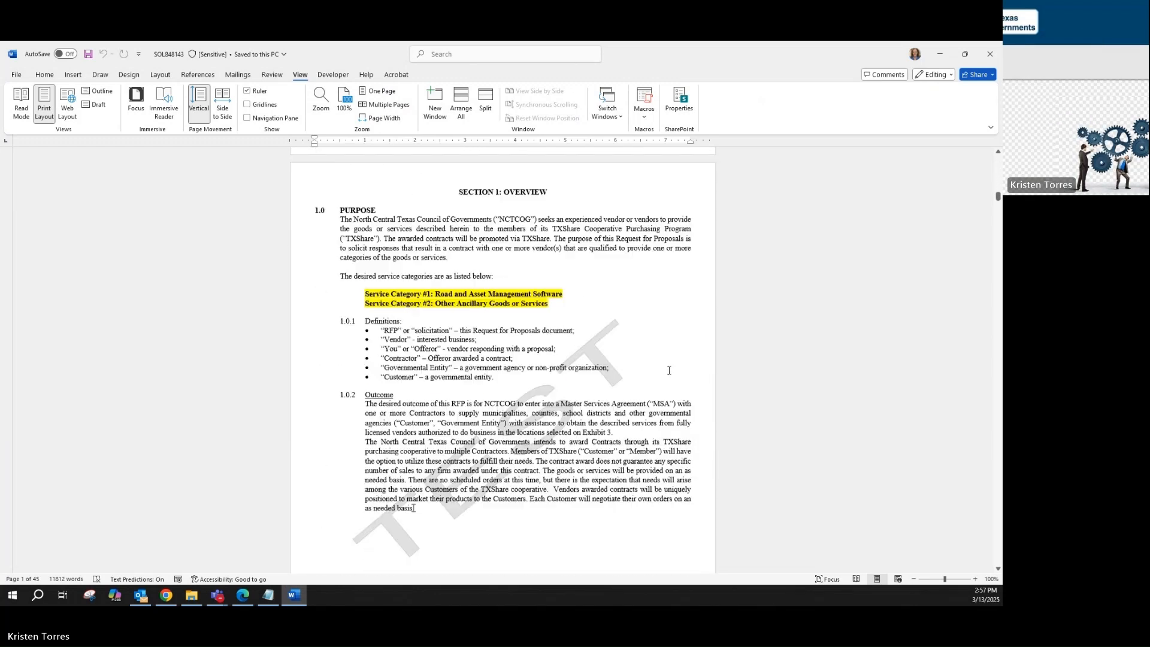
scroll(669, 368, "up", 5)
scroll(670, 365, "down", 15)
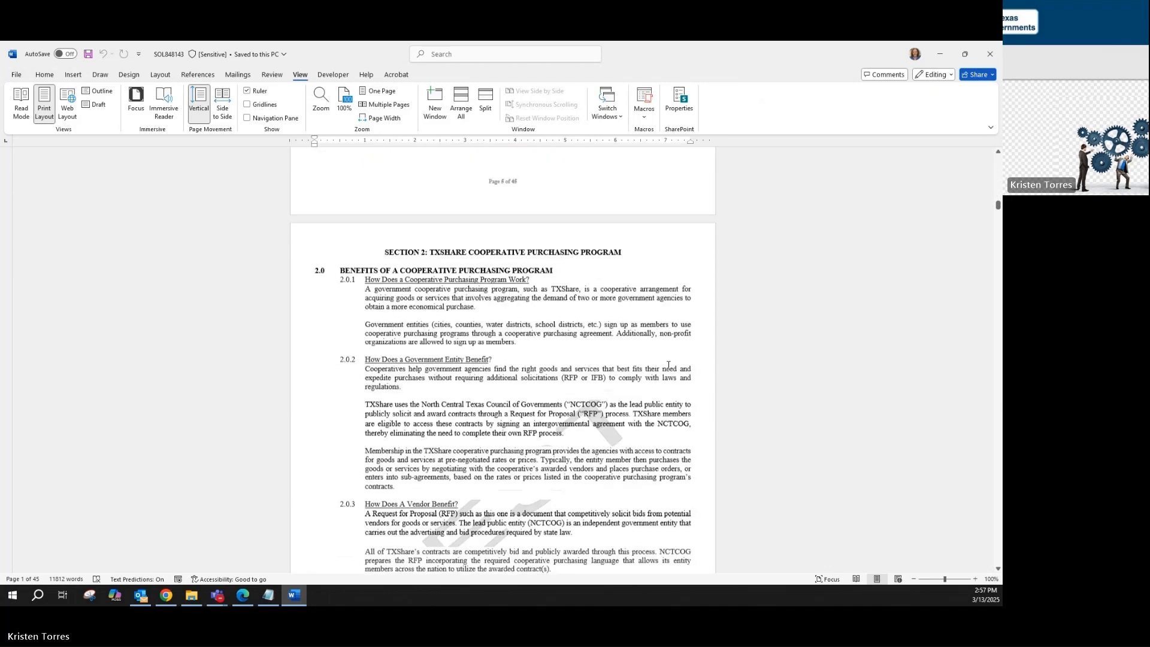
scroll(670, 364, "down", 15)
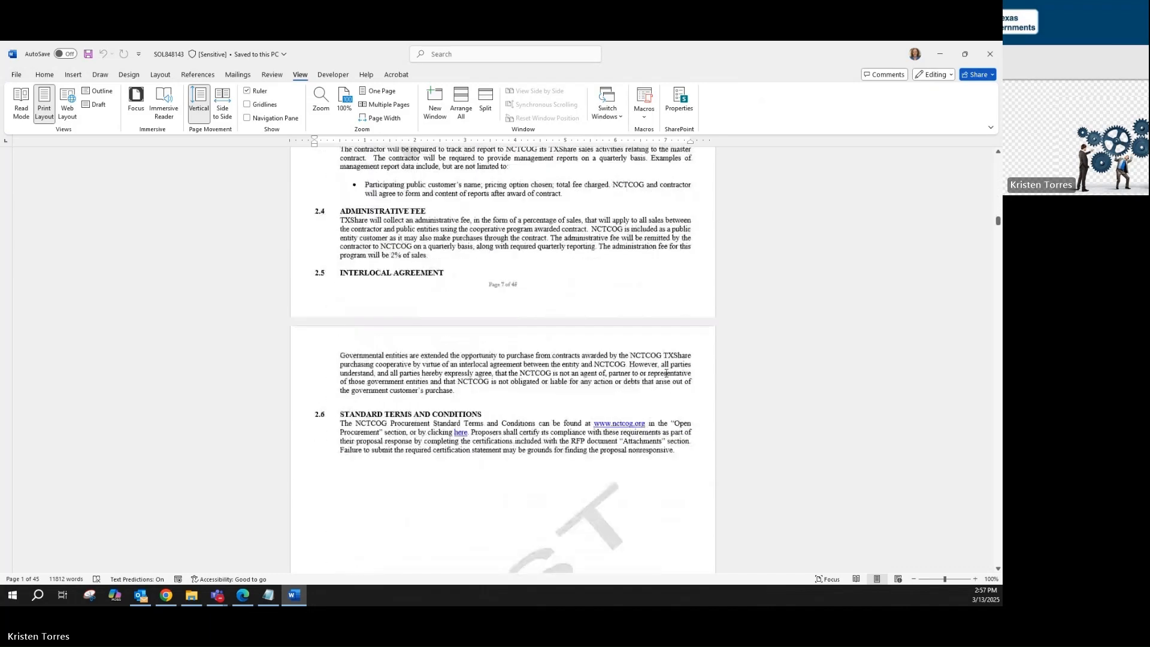
scroll(666, 373, "down", 15)
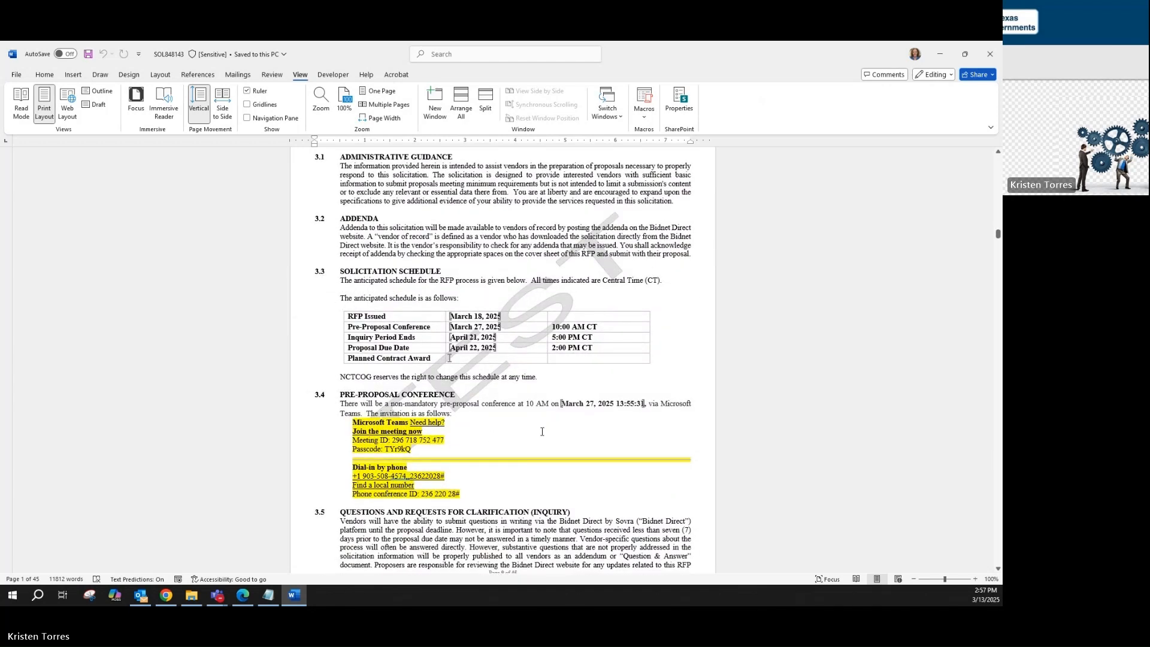
scroll(552, 418, "down", 1)
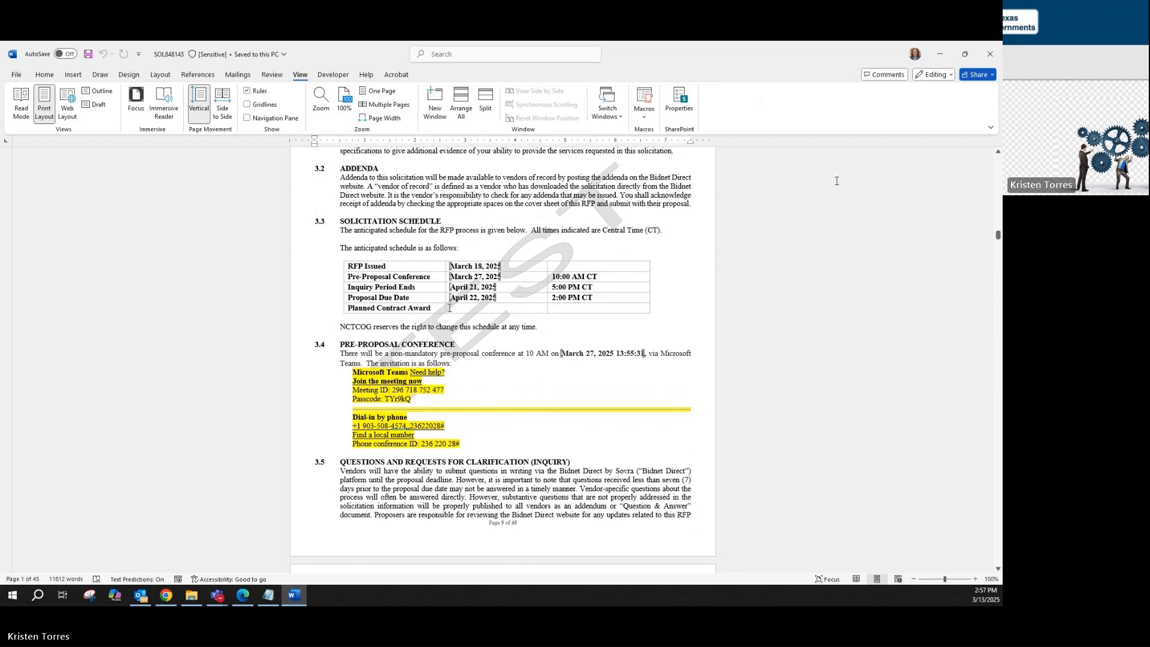
left_click(990, 54)
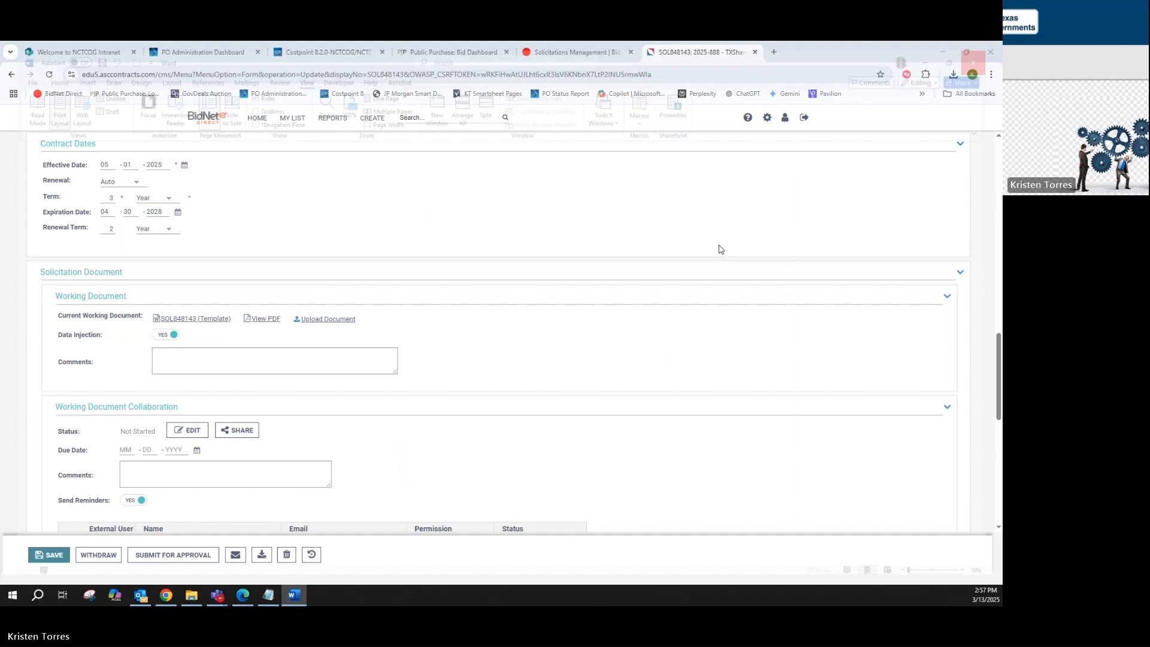
Add the sourcing manager as a working document collaborator and open the document for collaborative editing
scroll(162, 425, "down", 4)
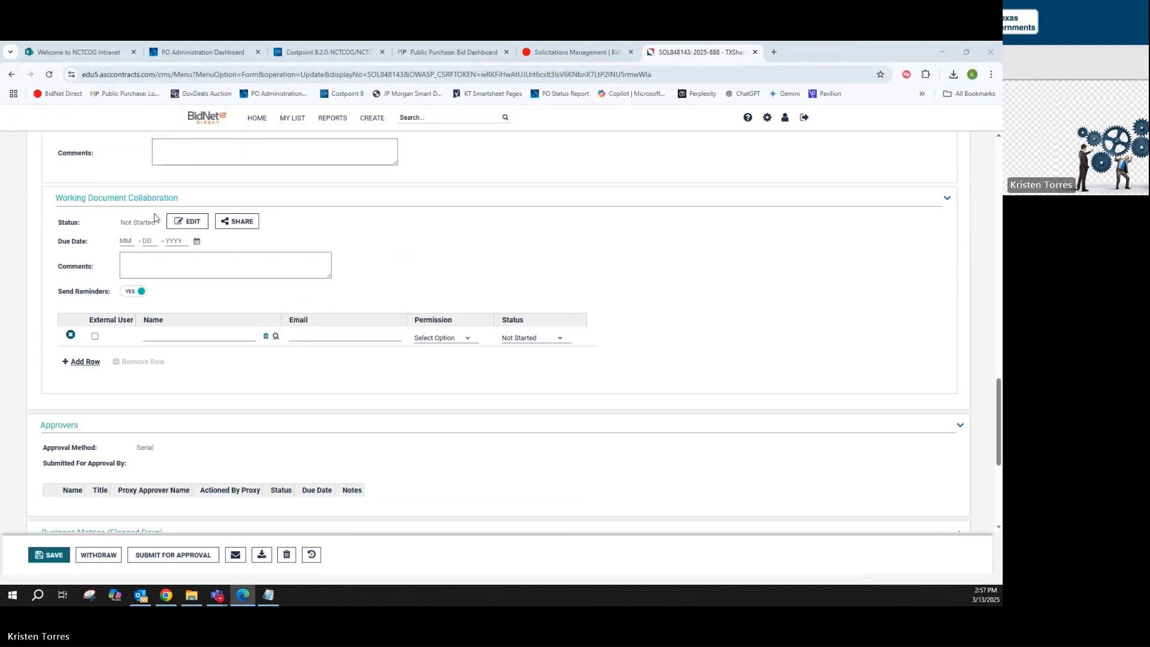
left_click(275, 337)
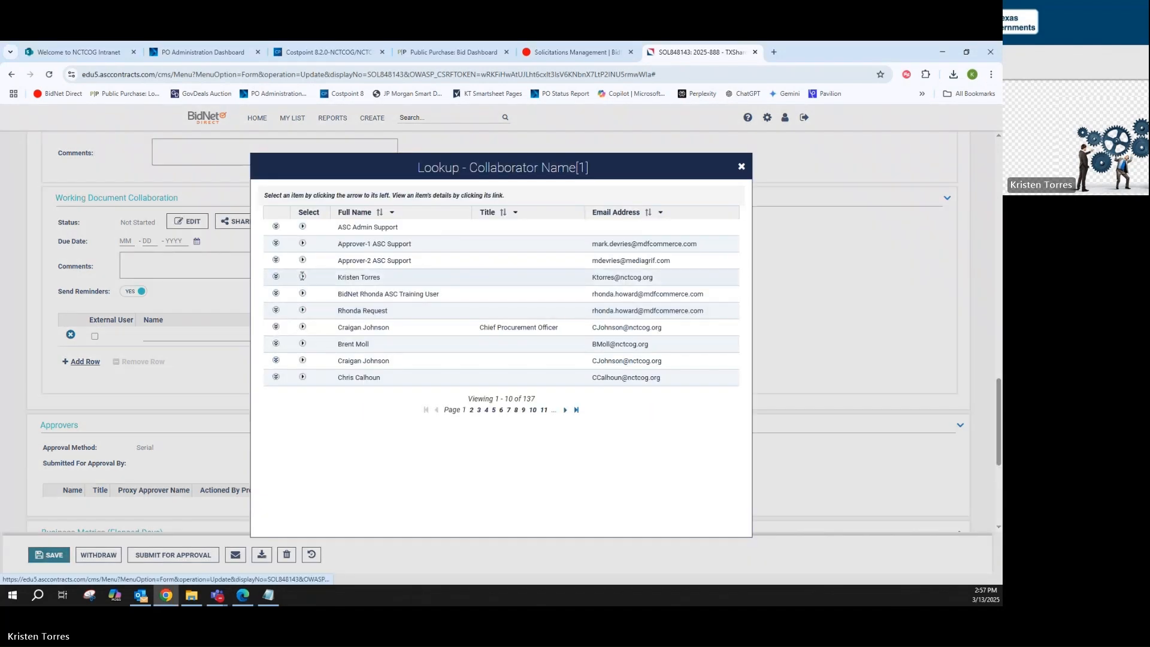
left_click(303, 277)
left_click(191, 227)
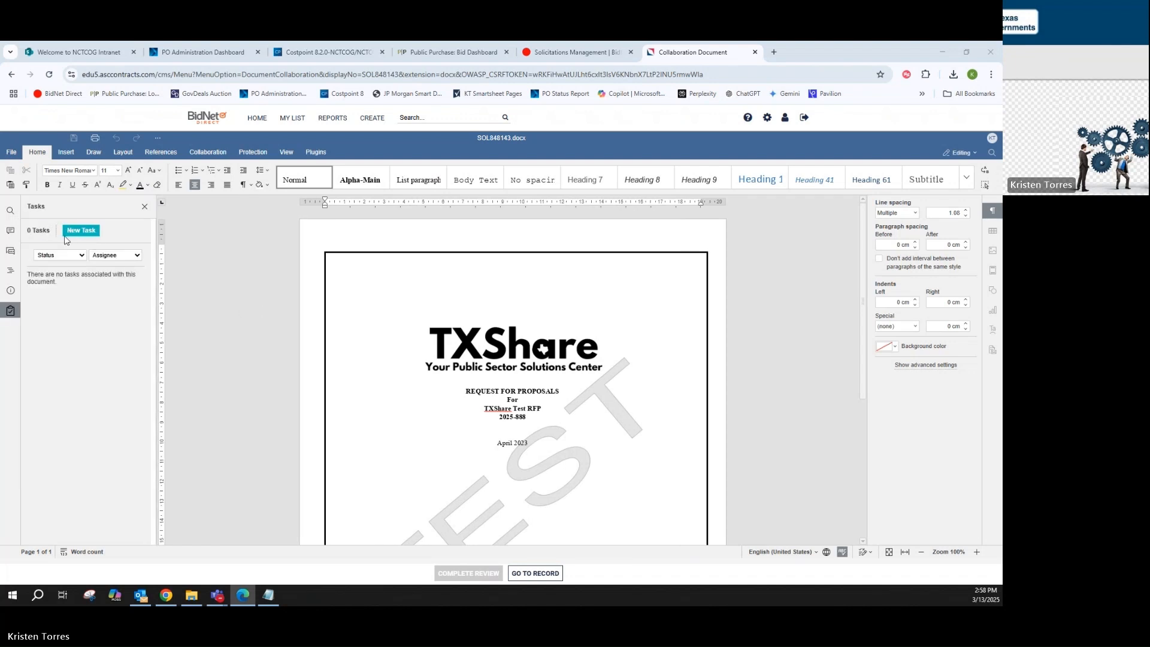
Create a document task reading "Assign task here." and assign it to the sourcing manager
left_click(78, 232)
left_click(56, 276)
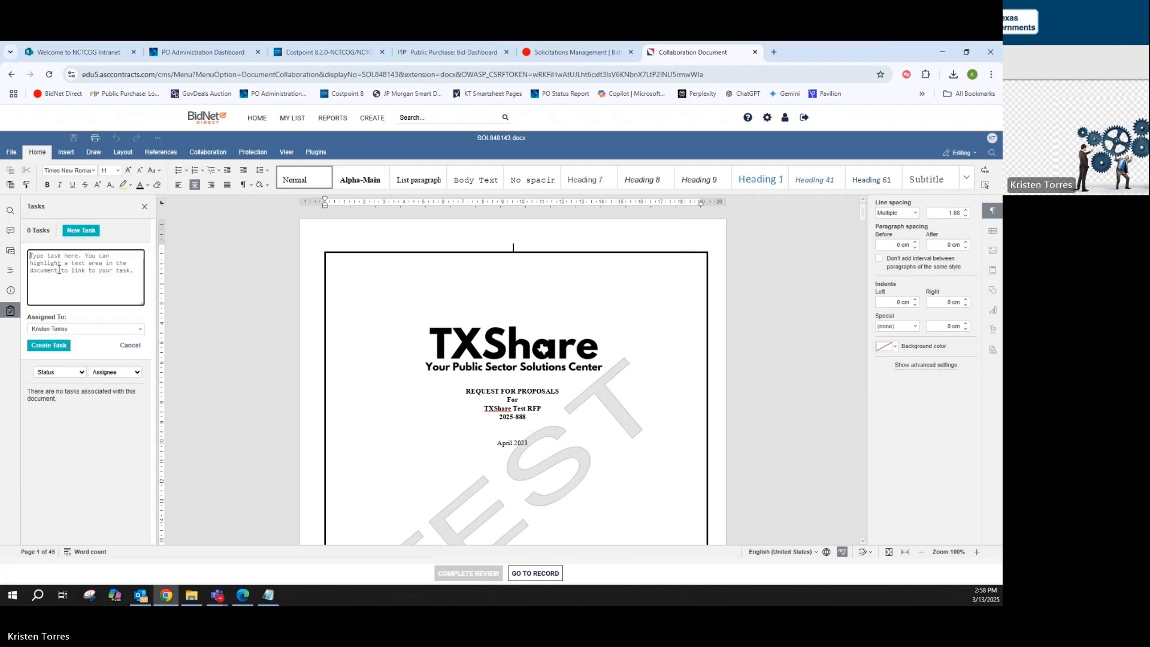
type("Assign task here.")
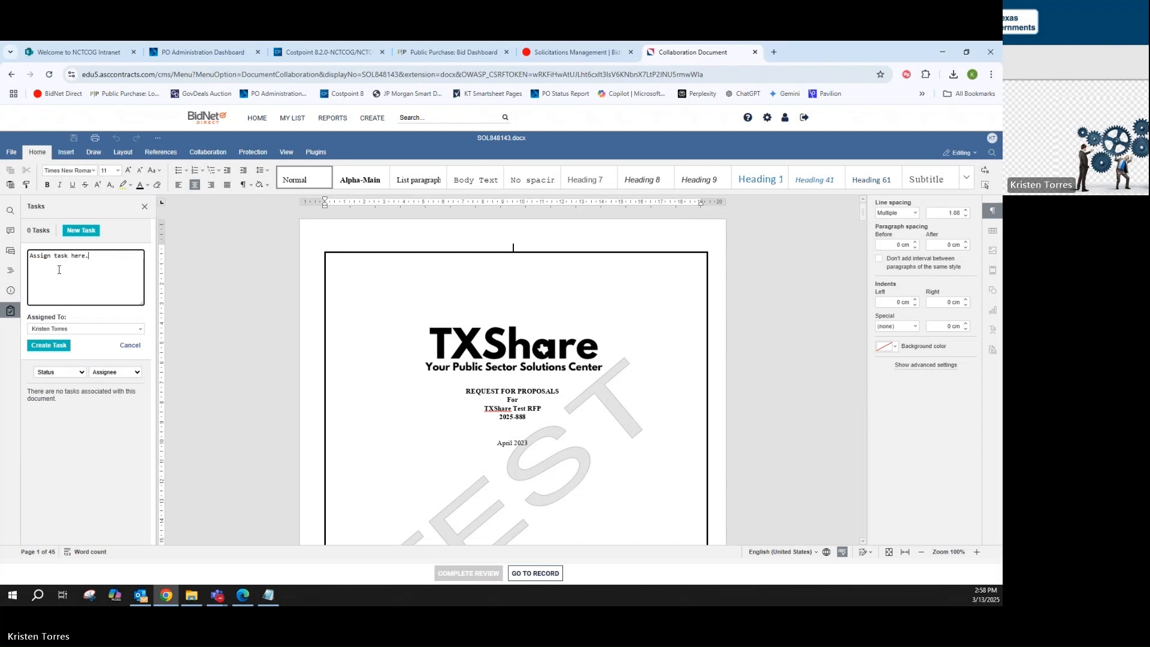
left_click(66, 330)
left_click(66, 330)
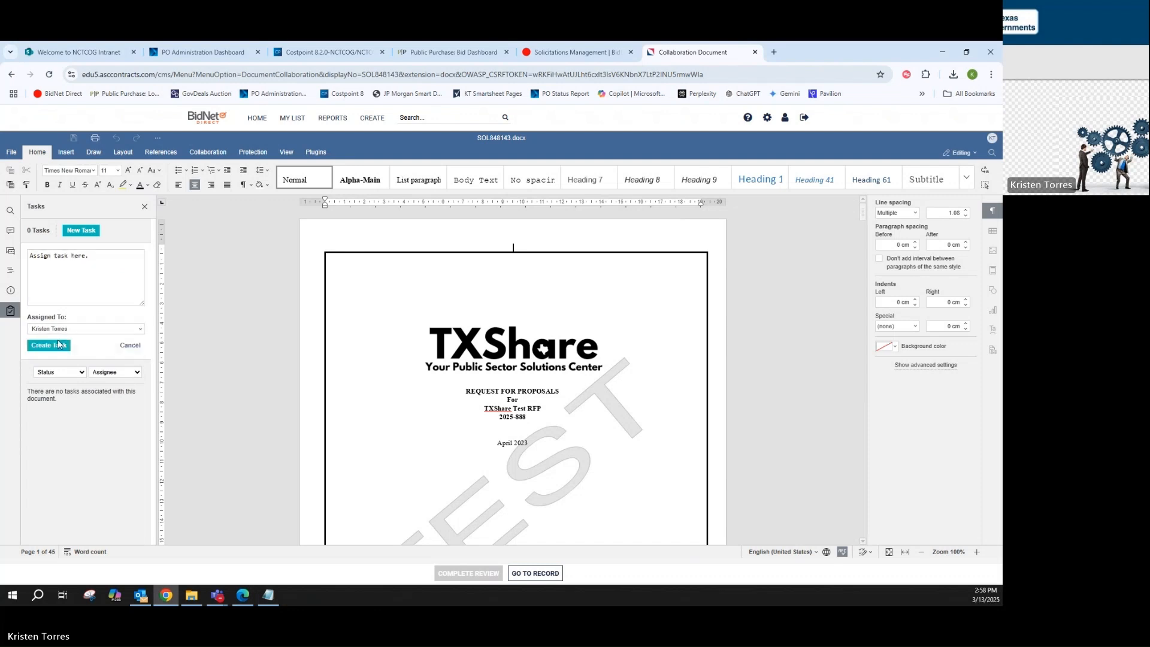
left_click(49, 346)
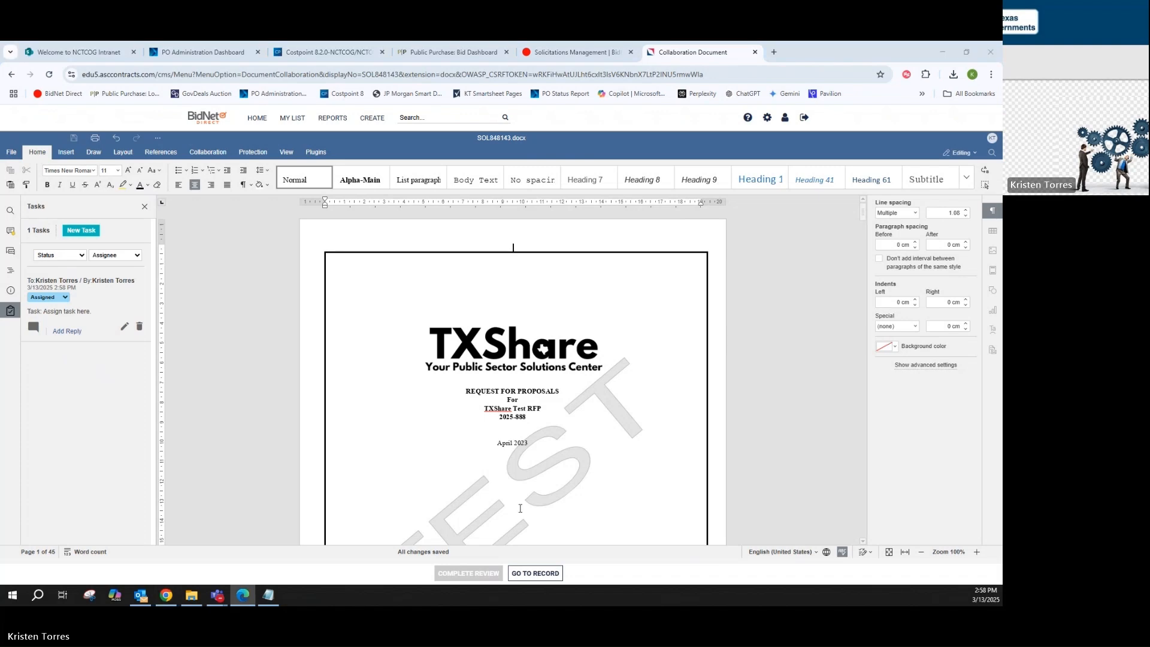
Return to the solicitation record and review its sourcing details, timeline, contract dates and working document
left_click(535, 573)
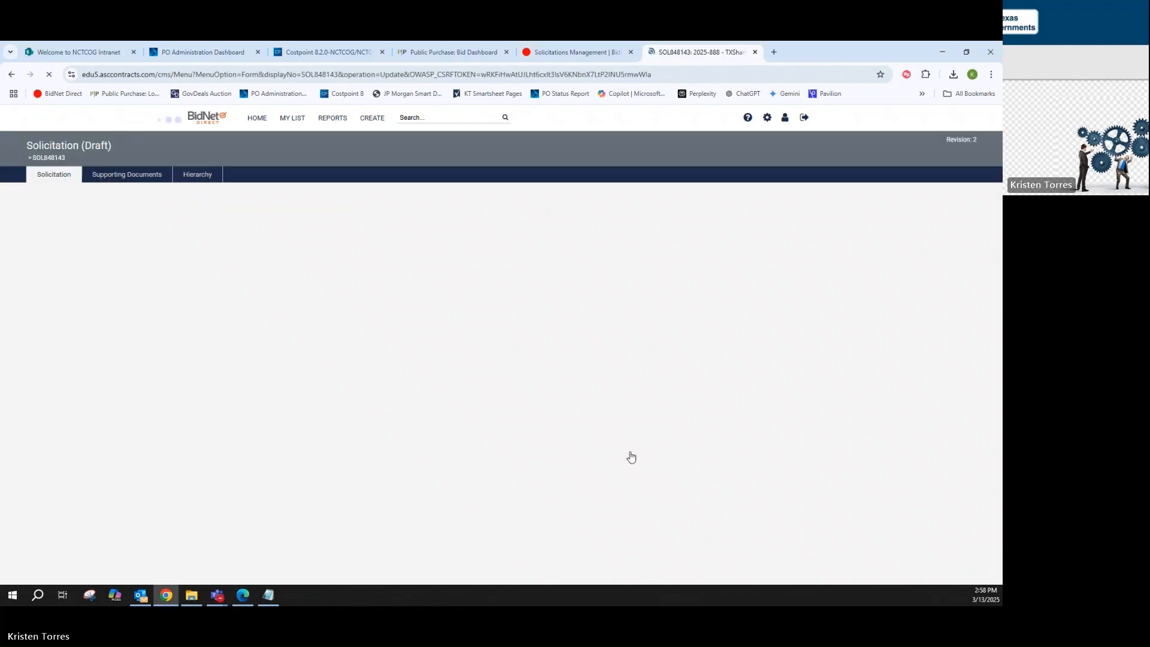
scroll(695, 342, "down", 3)
scroll(703, 333, "down", 6)
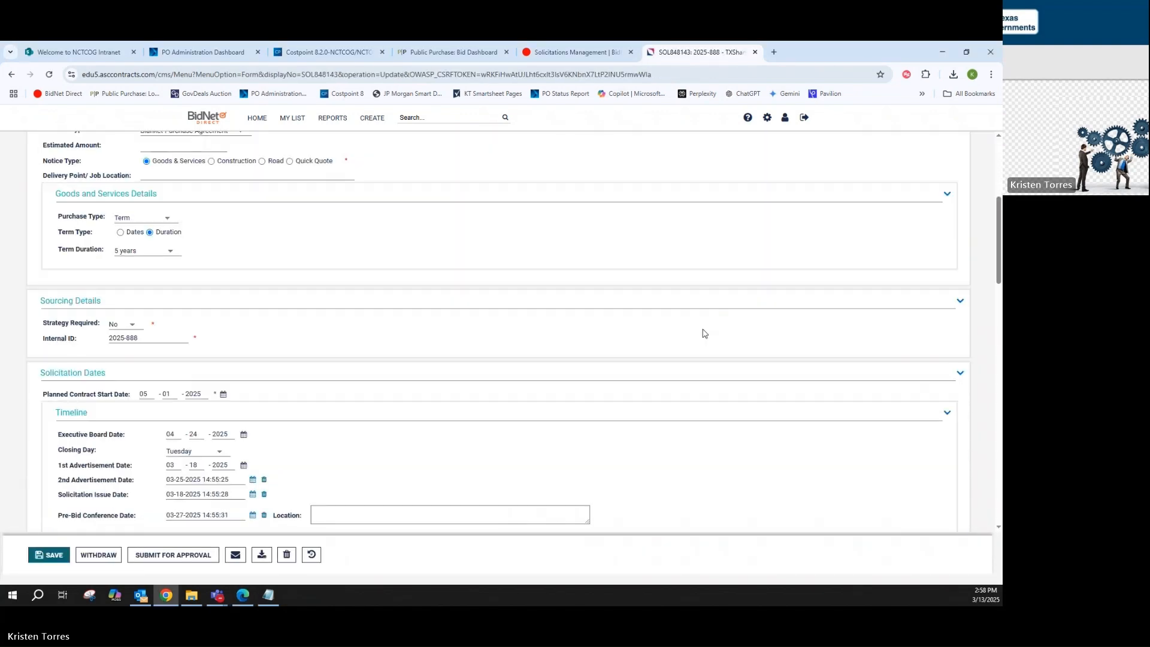
scroll(704, 336, "down", 6)
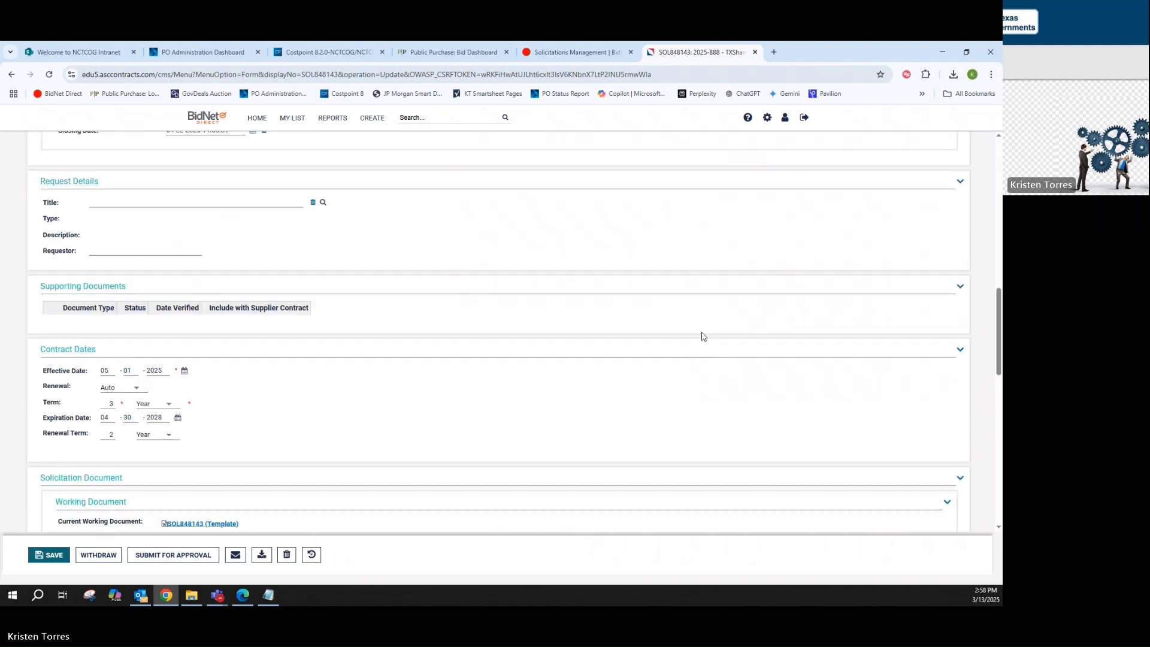
scroll(699, 334, "down", 2)
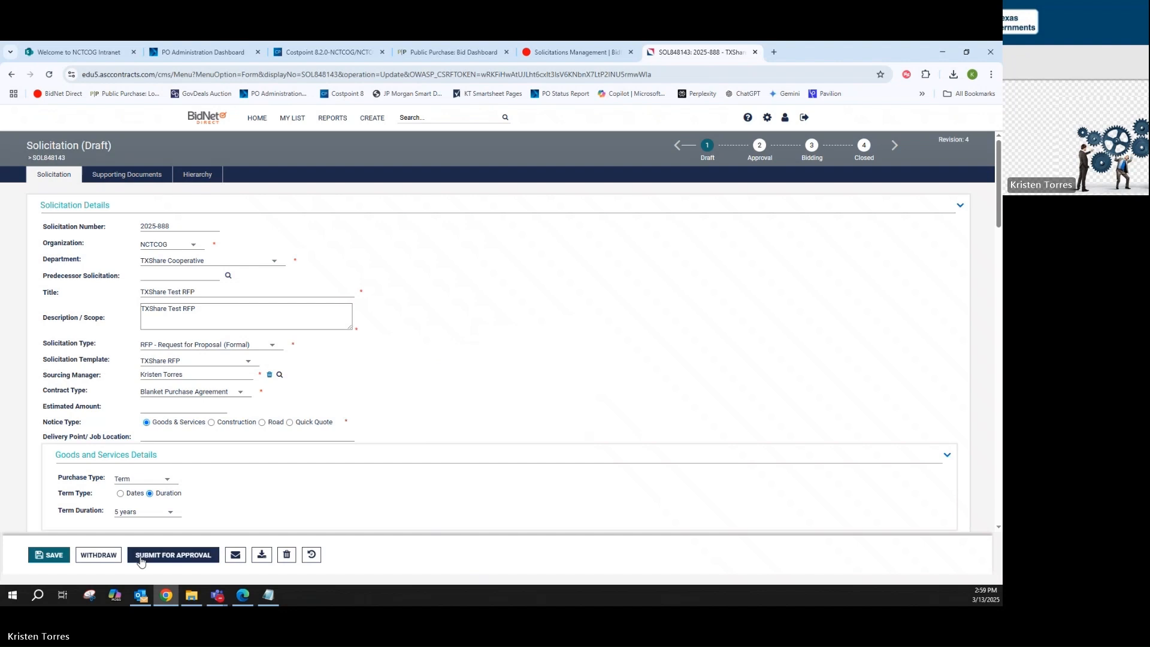
Submit the solicitation for approval with the approval method set to None
left_click(136, 555)
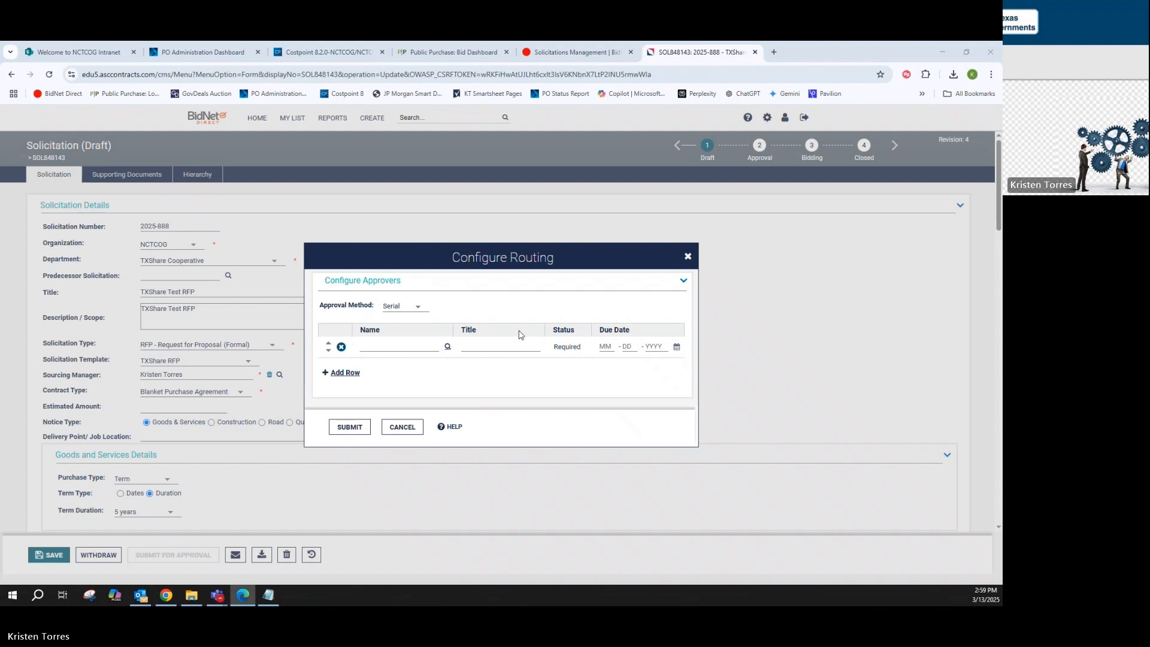
left_click(418, 307)
left_click(411, 318)
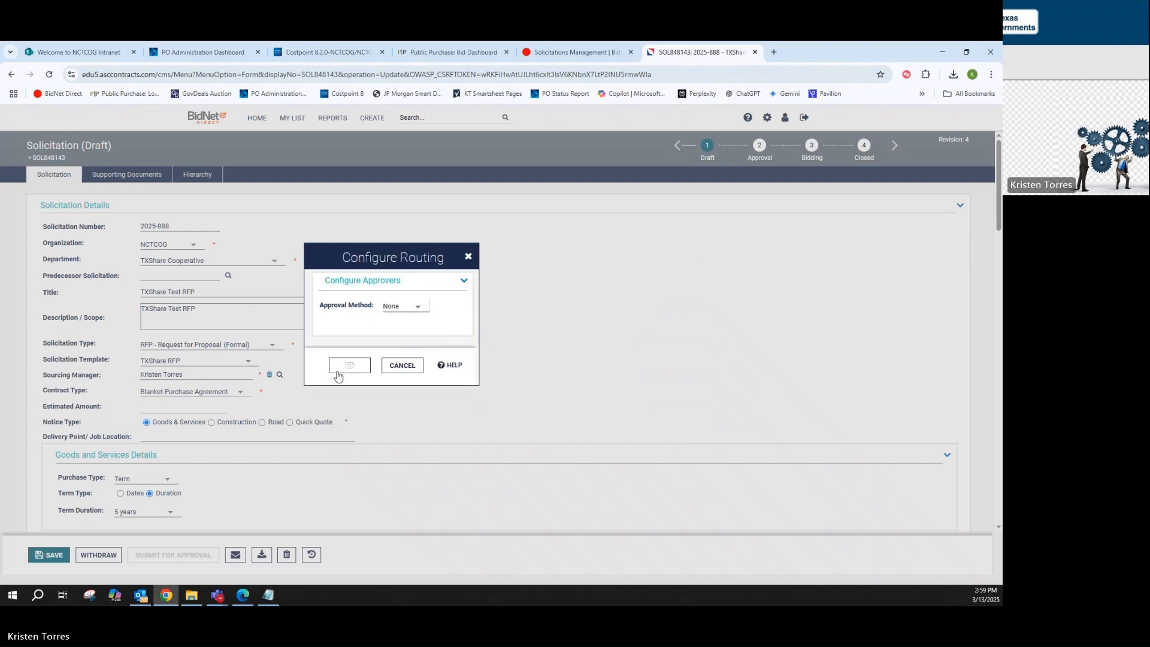
Confirm the approval submission, then send the approved solicitation out to create its bidding draft
left_click(349, 366)
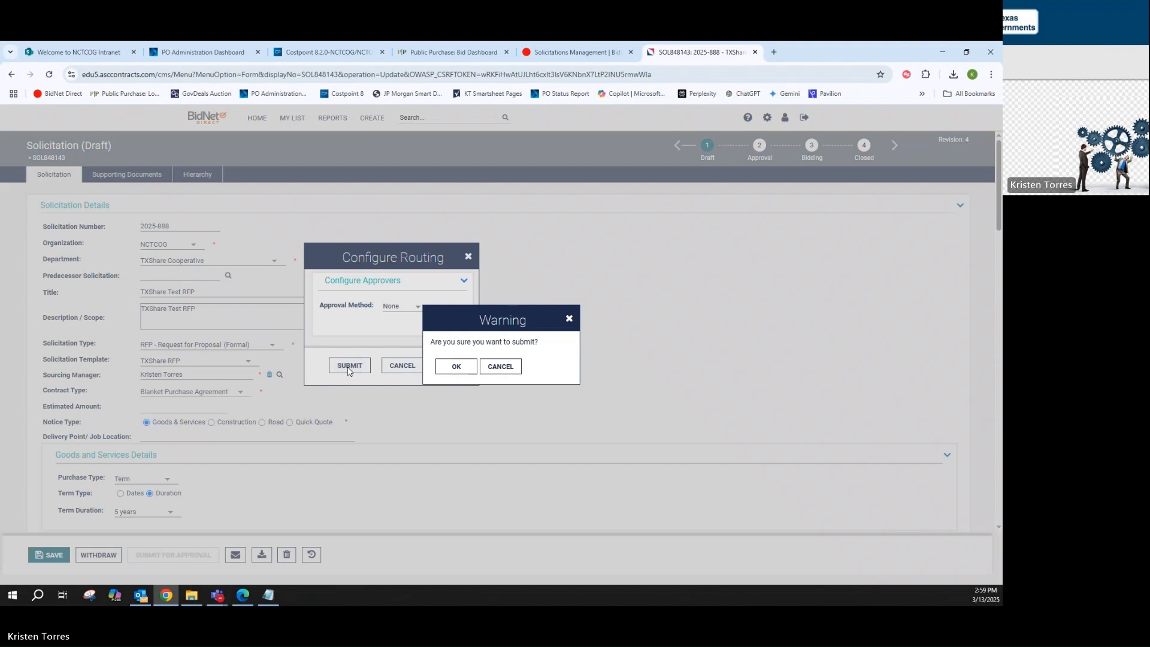
left_click(452, 367)
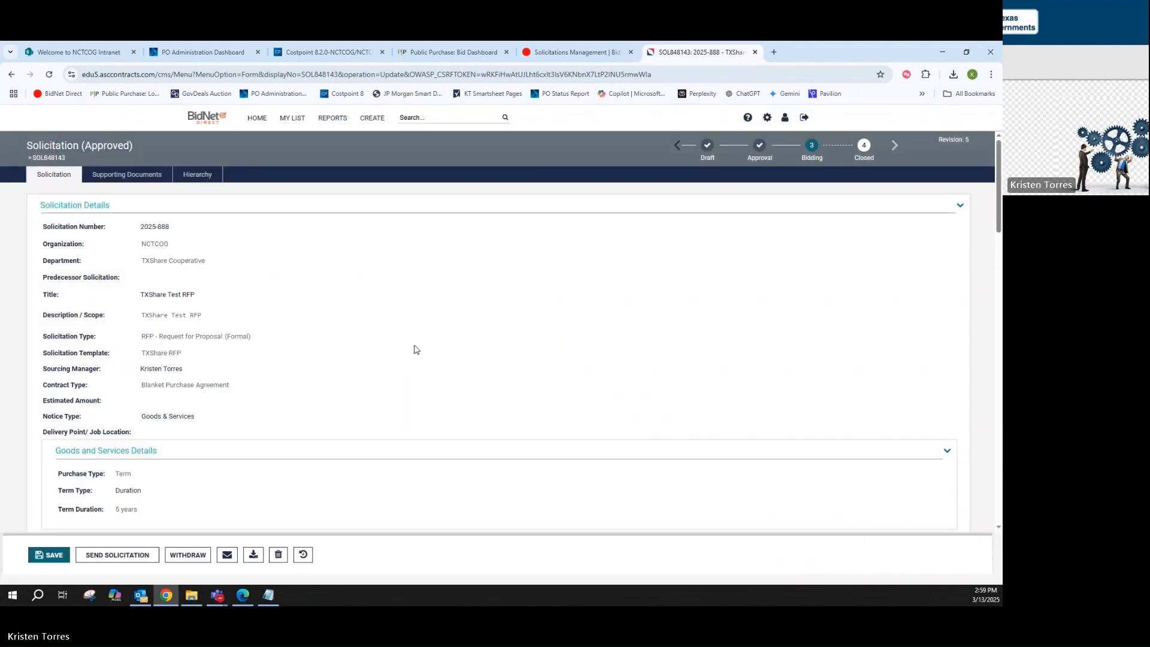
scroll(372, 380, "down", 3)
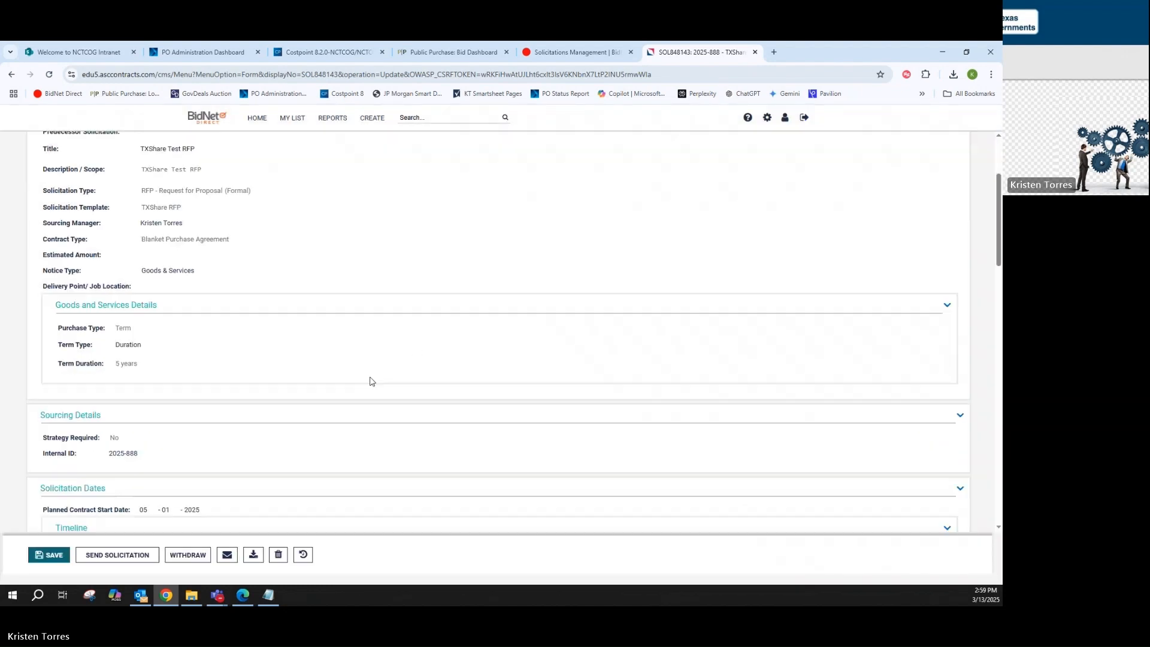
left_click(122, 561)
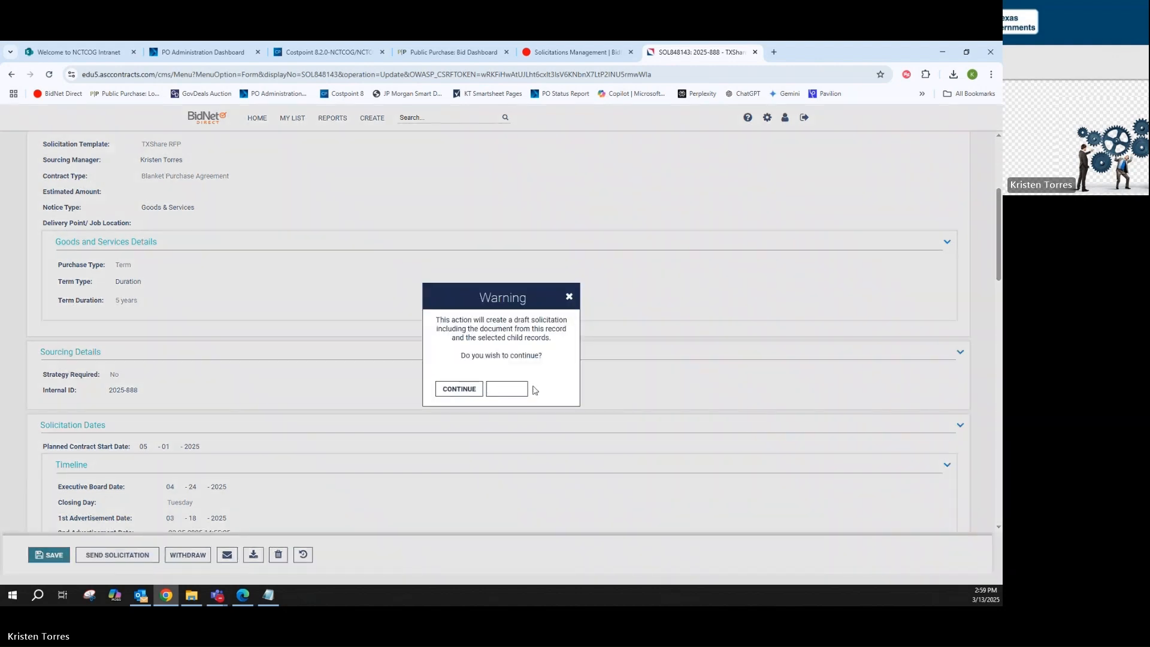
left_click(463, 389)
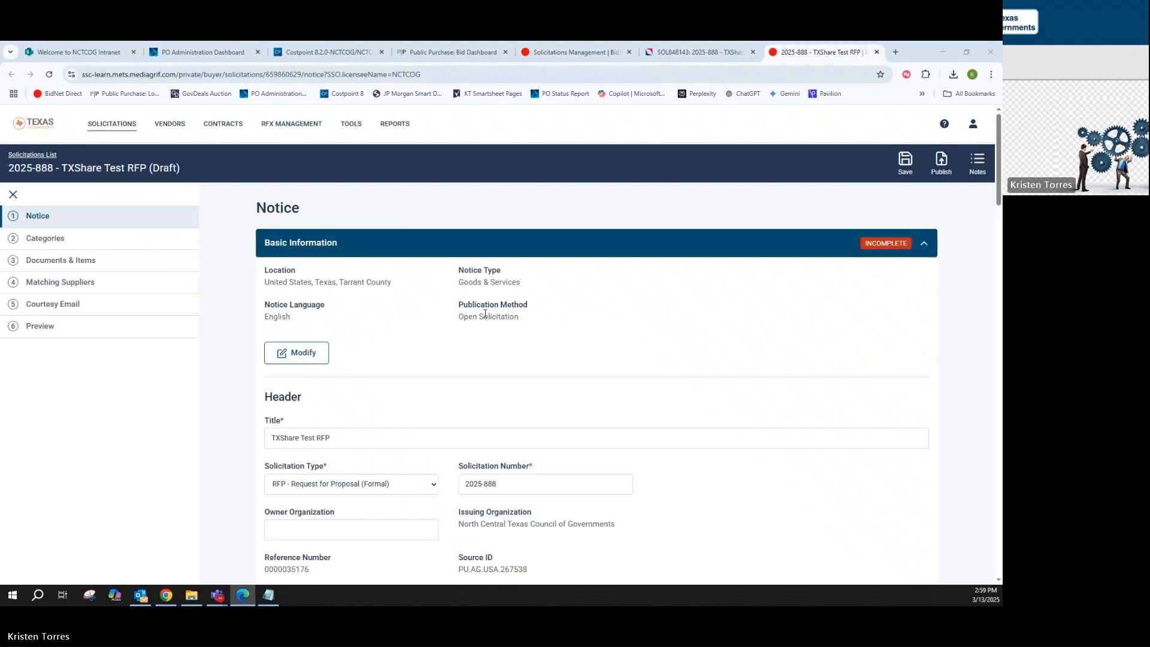
Set the notice's publication to Scheduled for 03/18/2025 at 12:00 AM
scroll(485, 314, "down", 5)
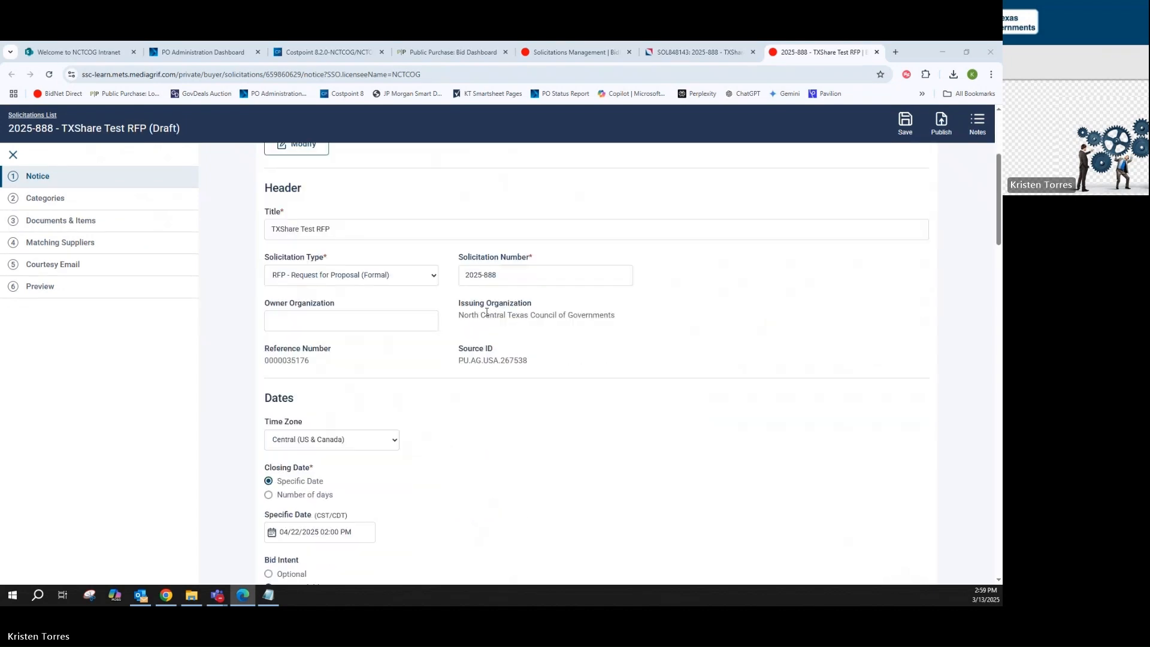
scroll(487, 312, "down", 3)
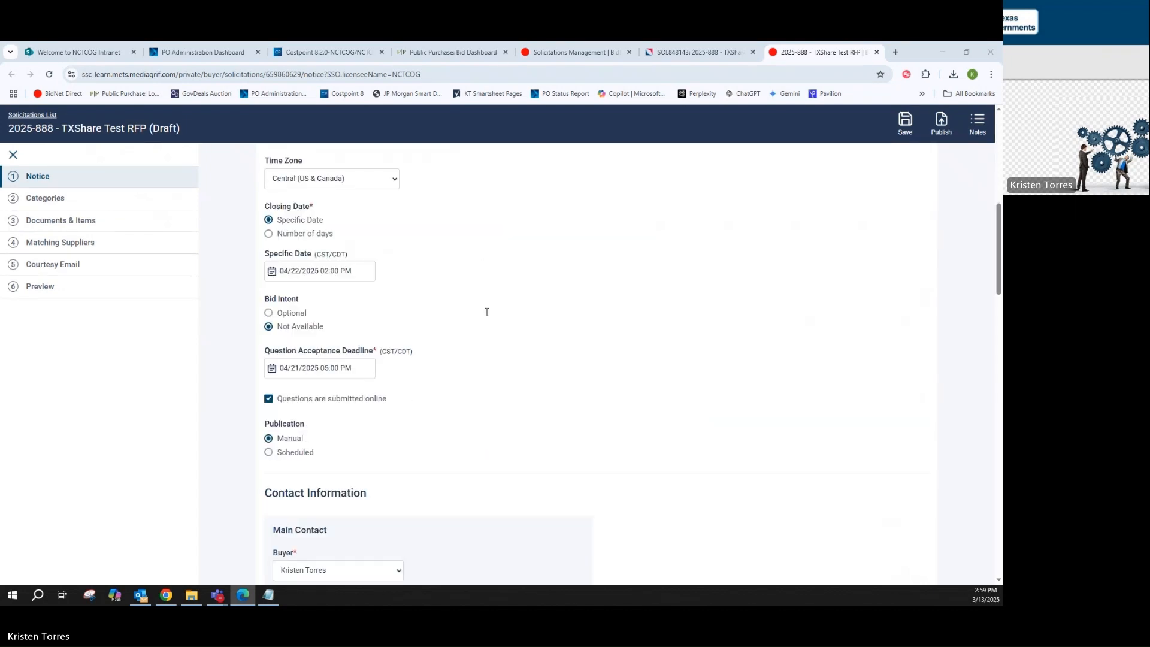
scroll(487, 311, "down", 1)
scroll(486, 311, "down", 1)
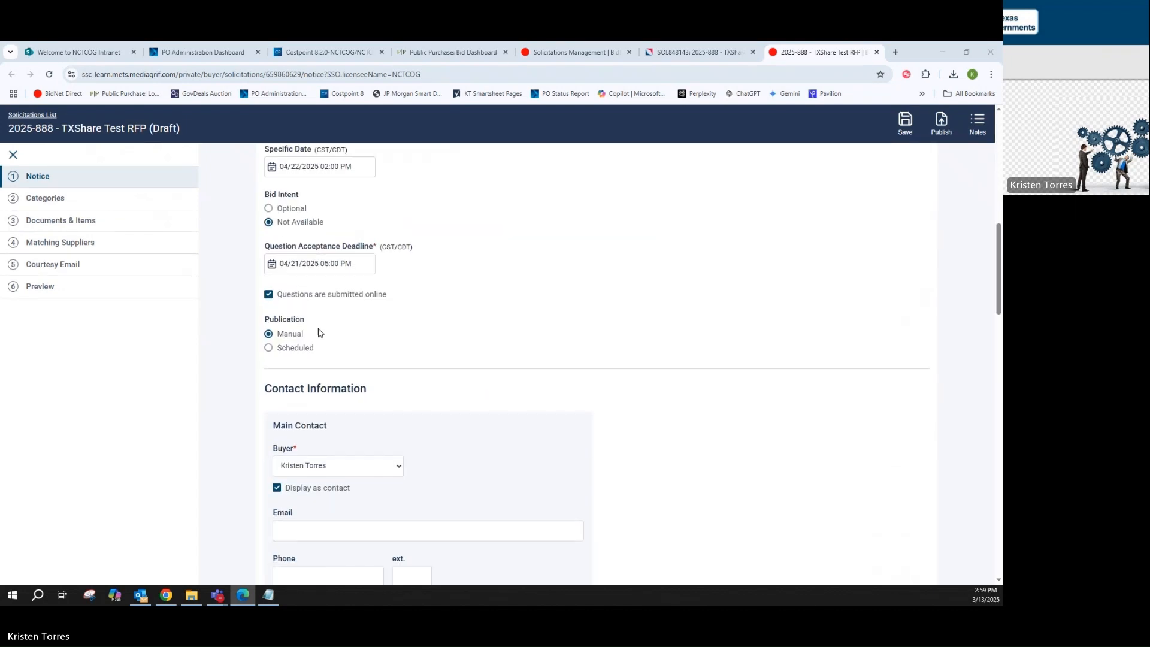
left_click(269, 349)
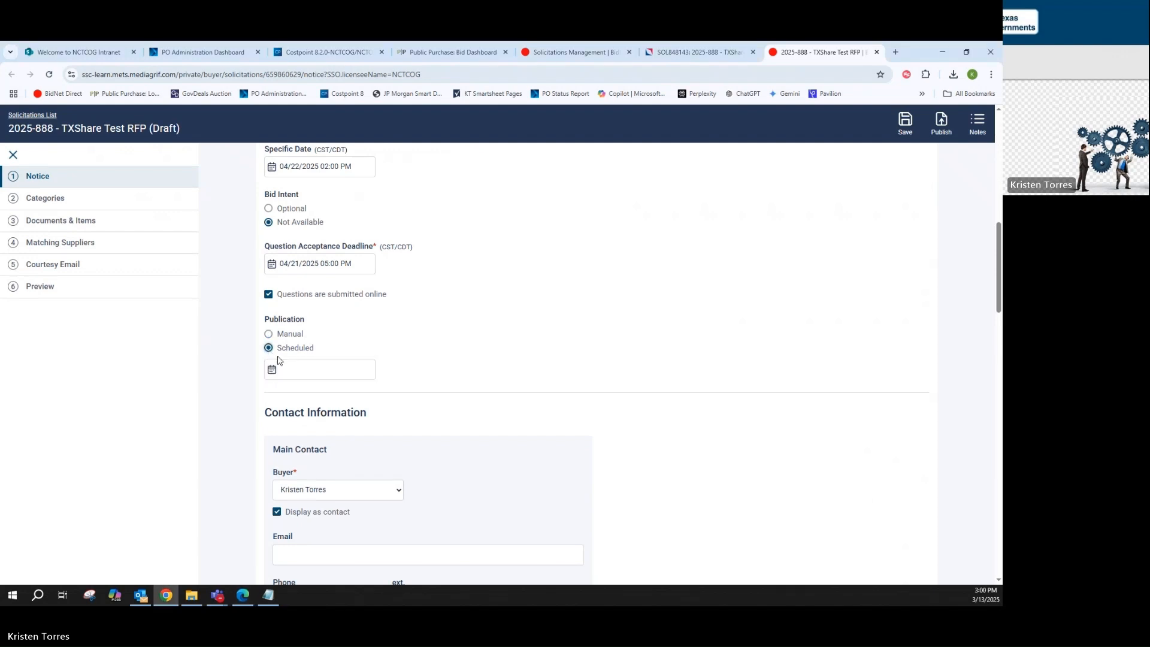
left_click(273, 375)
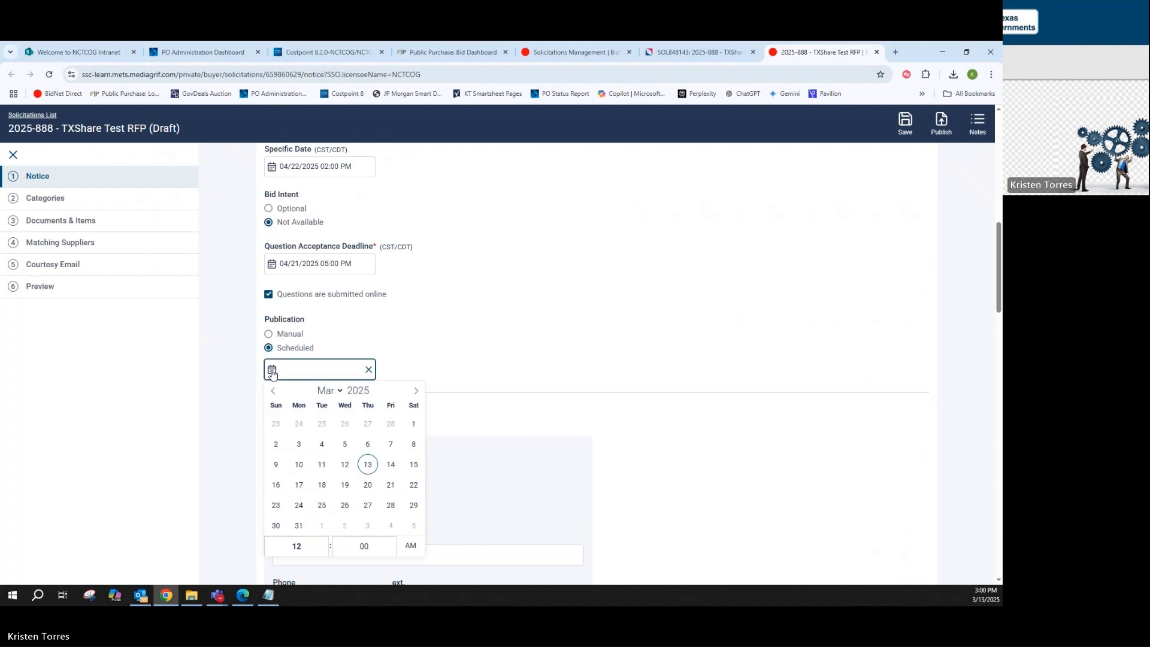
left_click(321, 485)
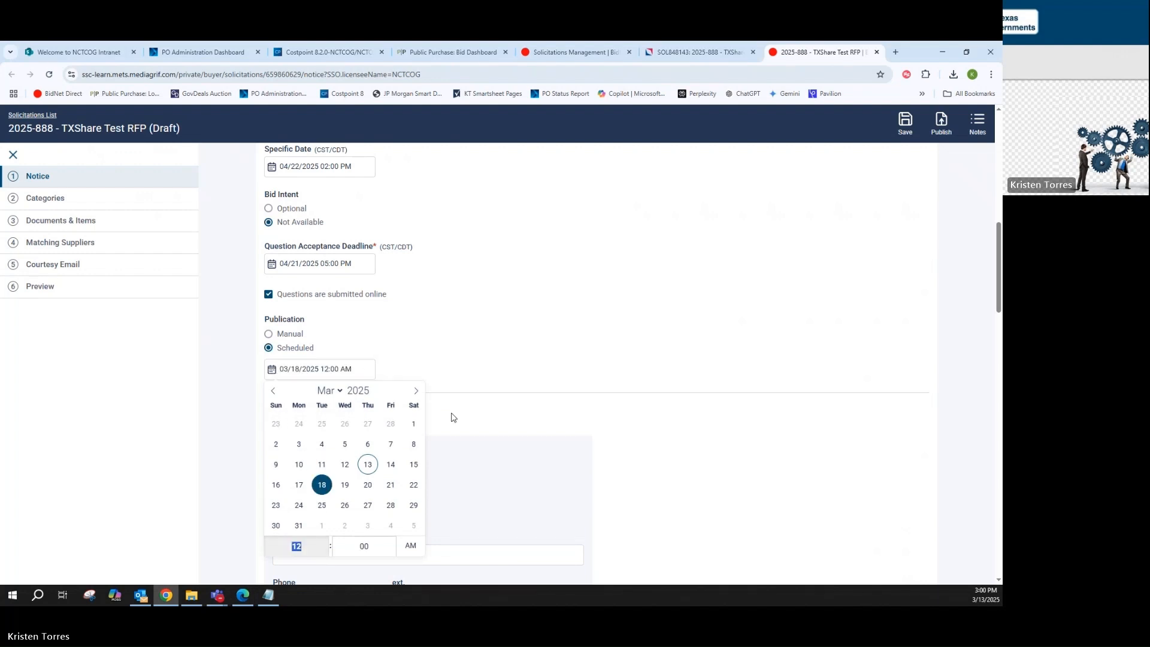
left_click(570, 365)
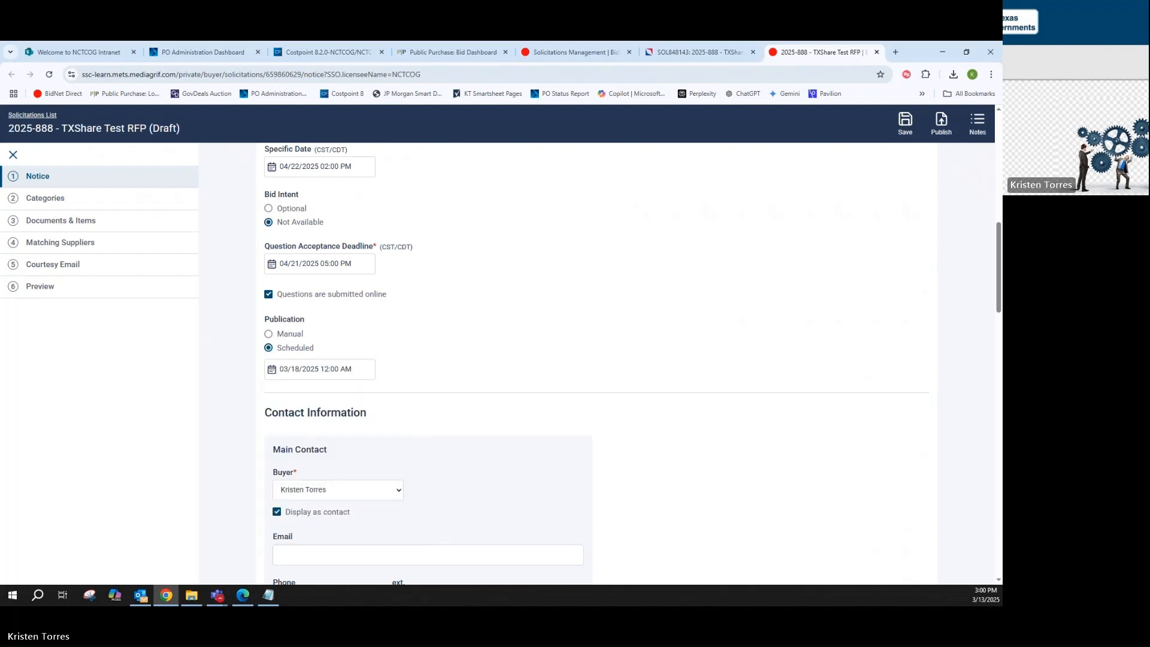
Set the bid submission pricing to In attached document with 2 envelopes, and proceed to the solicitation categories
scroll(579, 285, "down", 3)
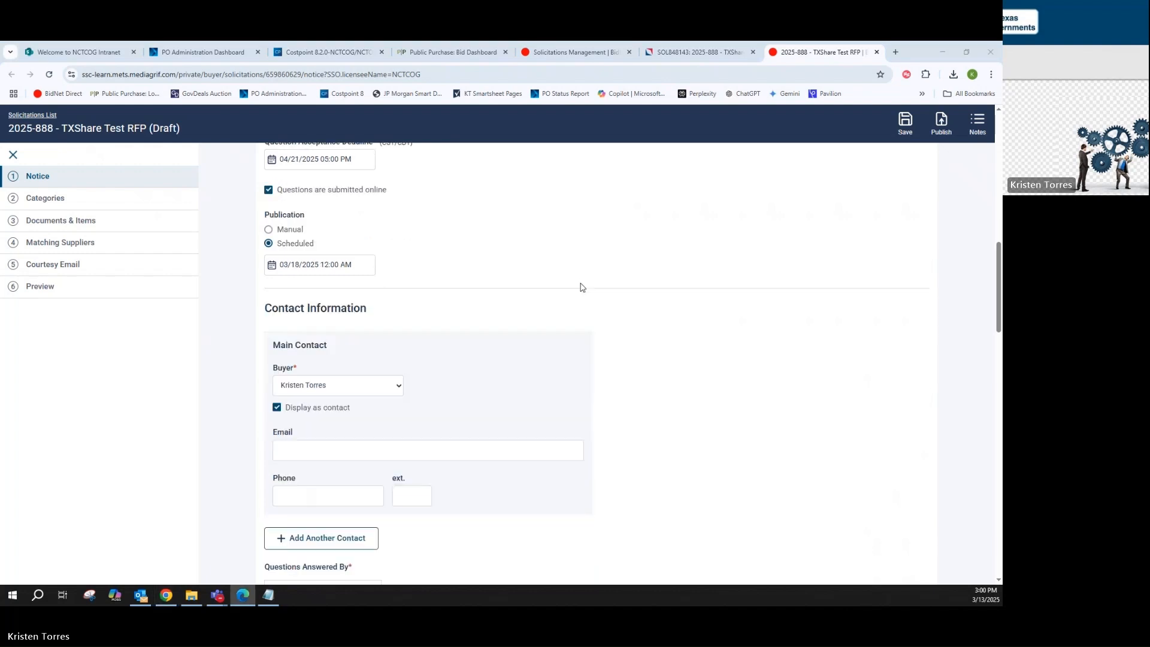
scroll(580, 288, "down", 7)
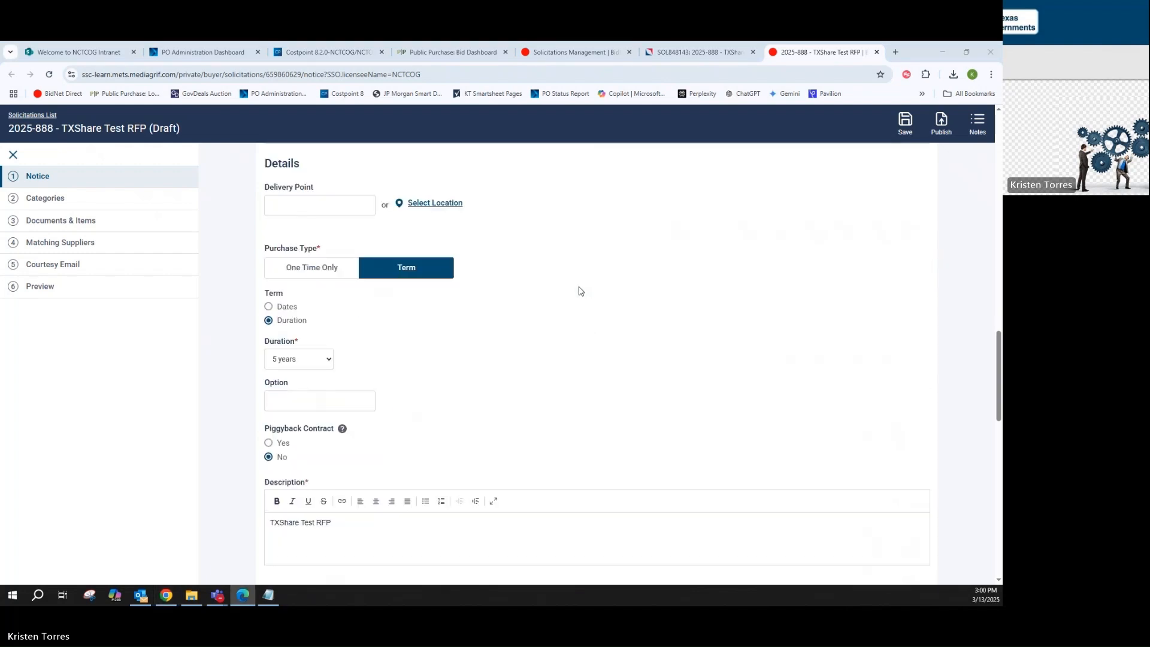
scroll(579, 294, "down", 3)
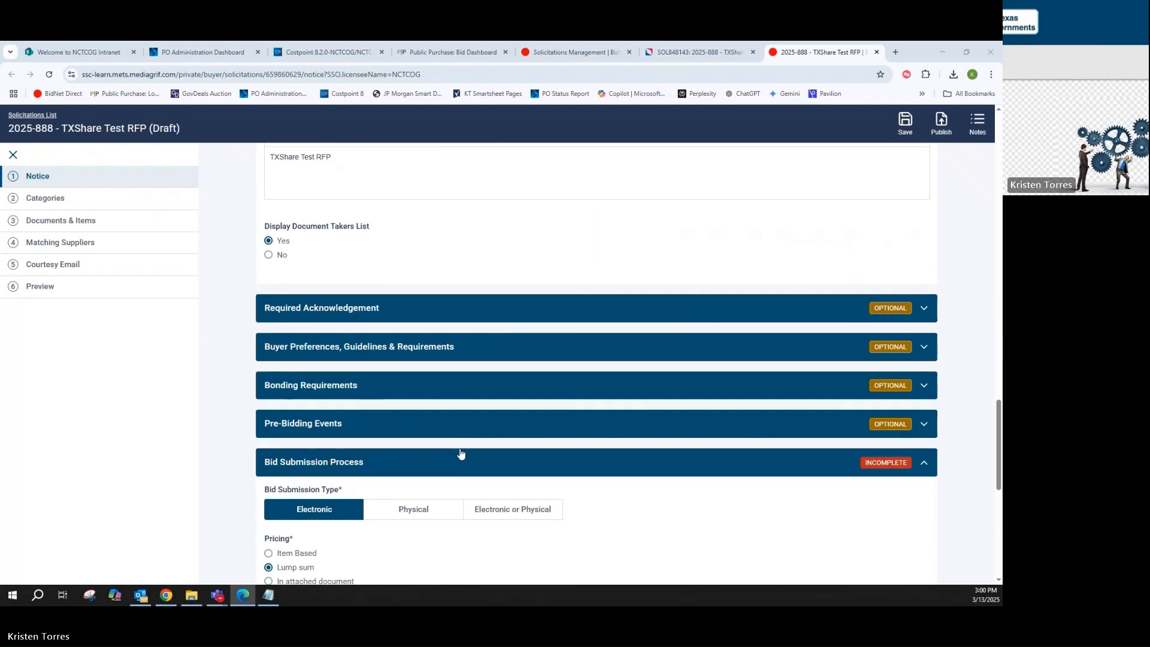
scroll(629, 425, "down", 3)
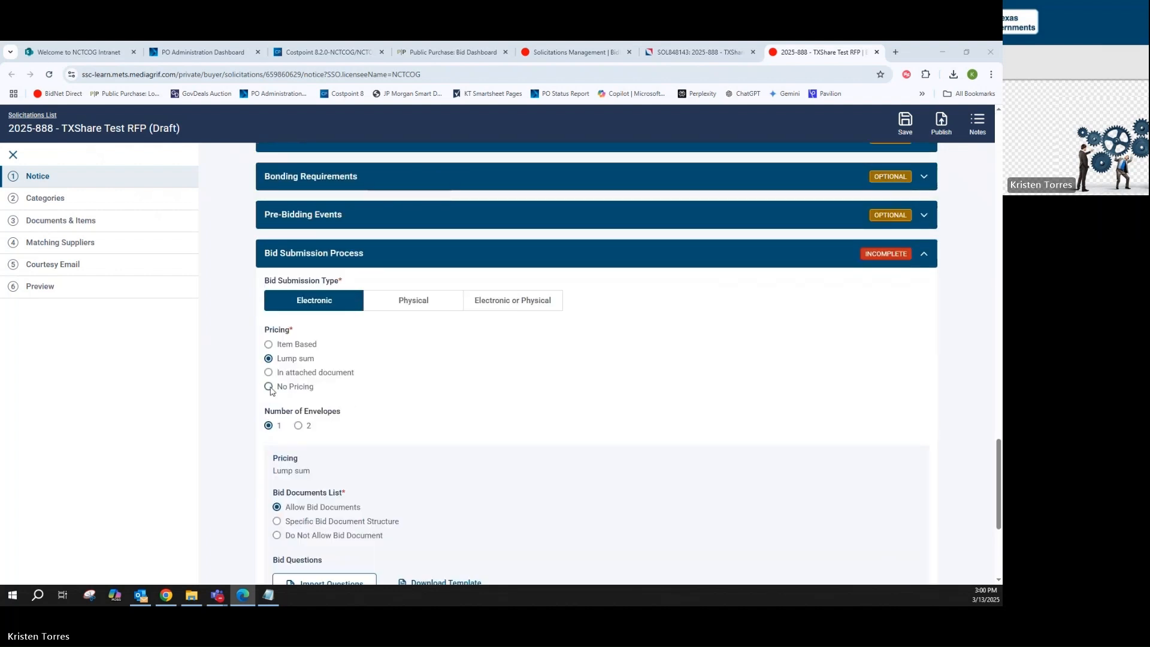
left_click(269, 372)
left_click(298, 426)
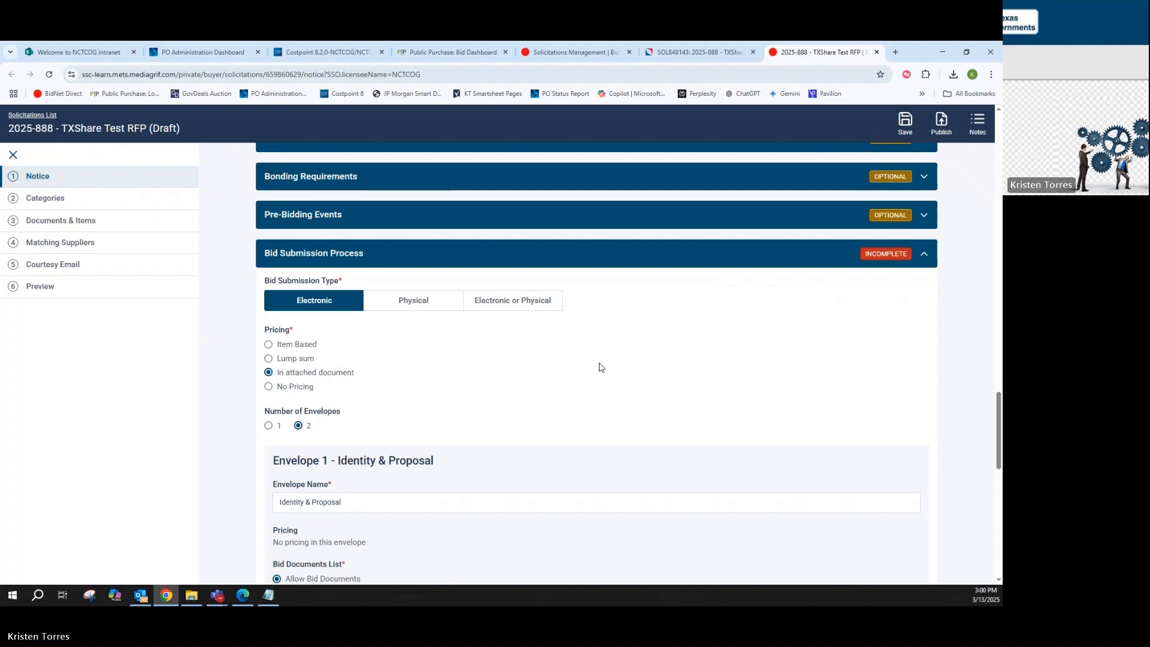
scroll(601, 367, "down", 1)
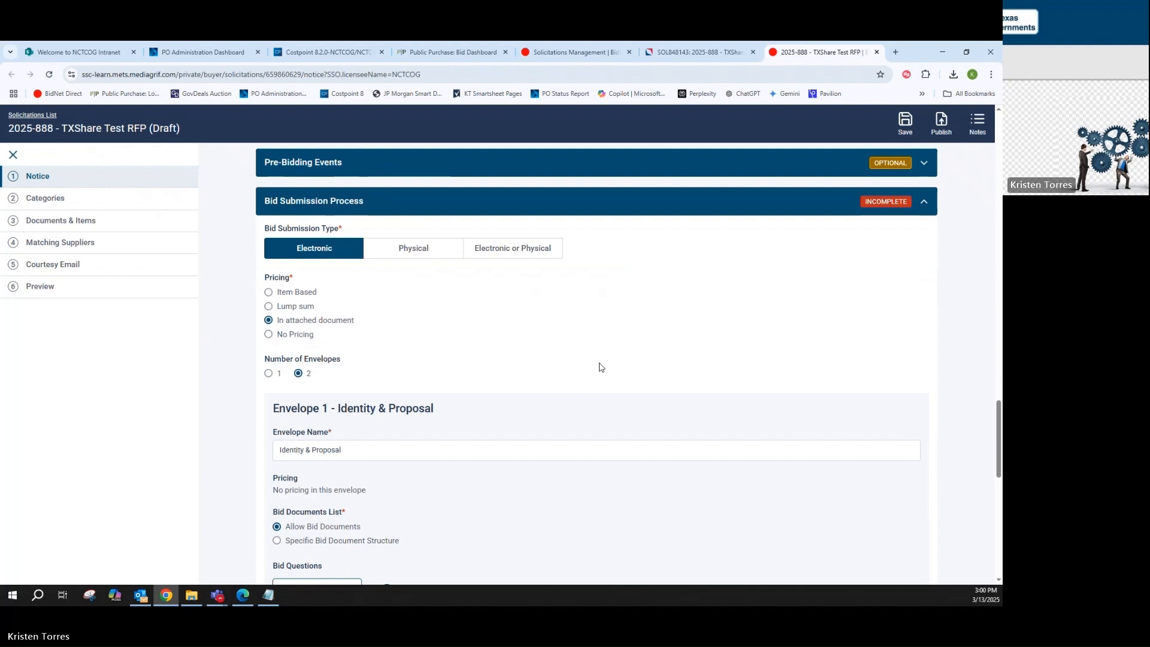
scroll(601, 367, "down", 1)
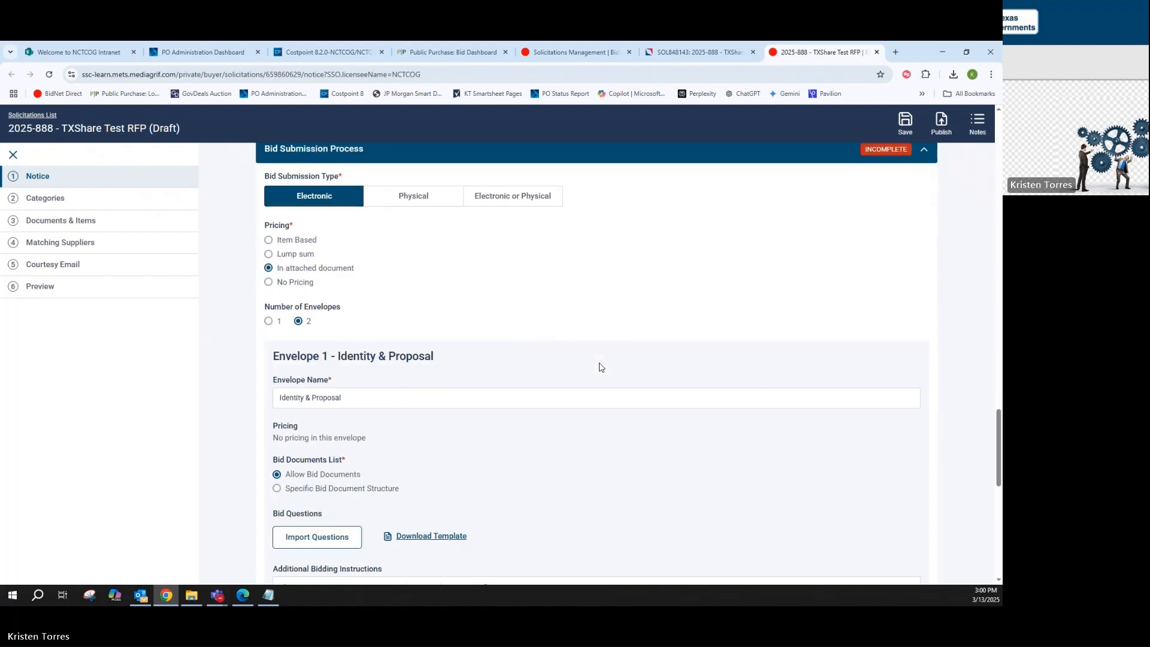
scroll(601, 367, "down", 2)
scroll(602, 367, "down", 3)
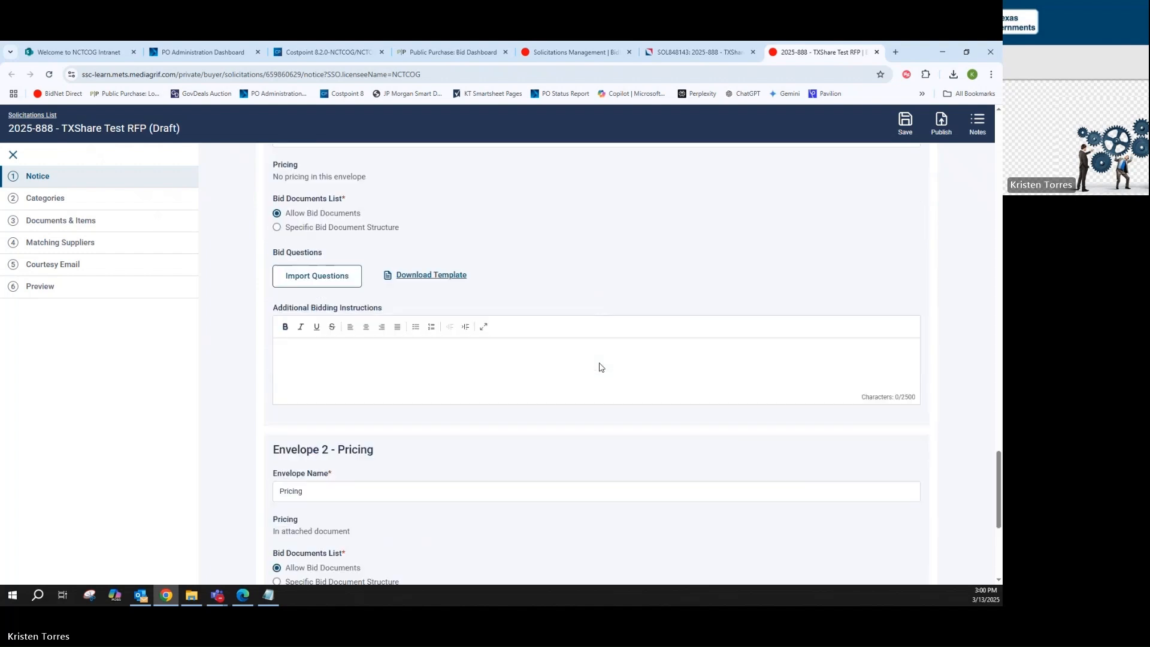
scroll(602, 368, "down", 5)
left_click(883, 526)
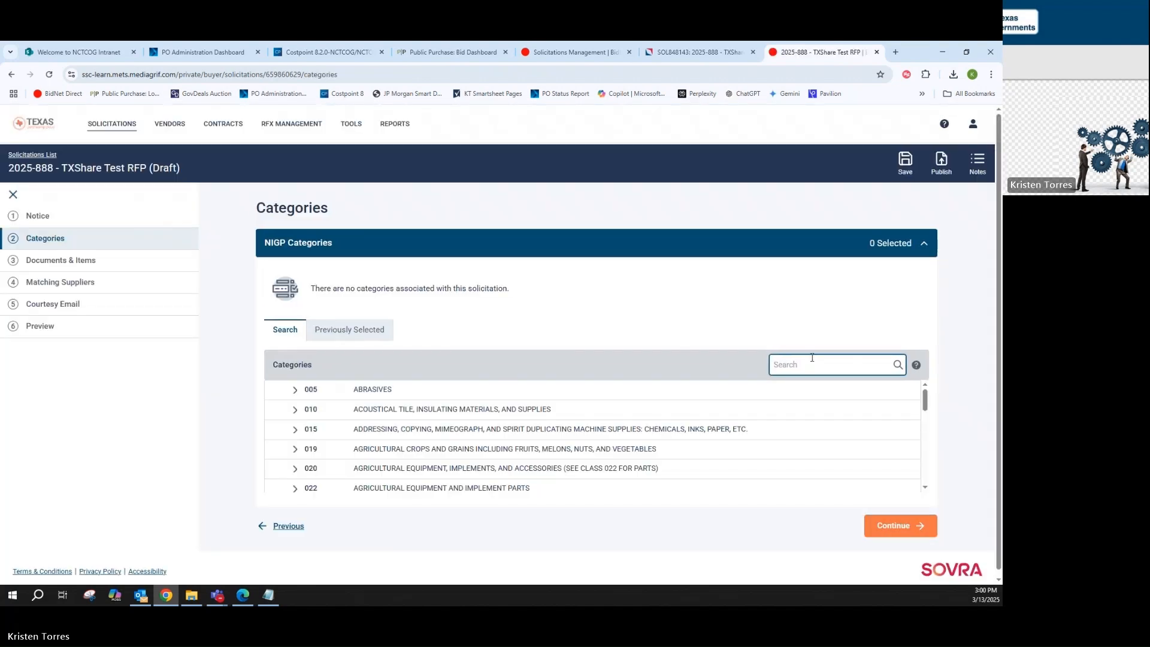
Search the NIGP categories for "berry", add category 01921 Berry Crops, and continue to the documents and items
type("berry")
key("Return")
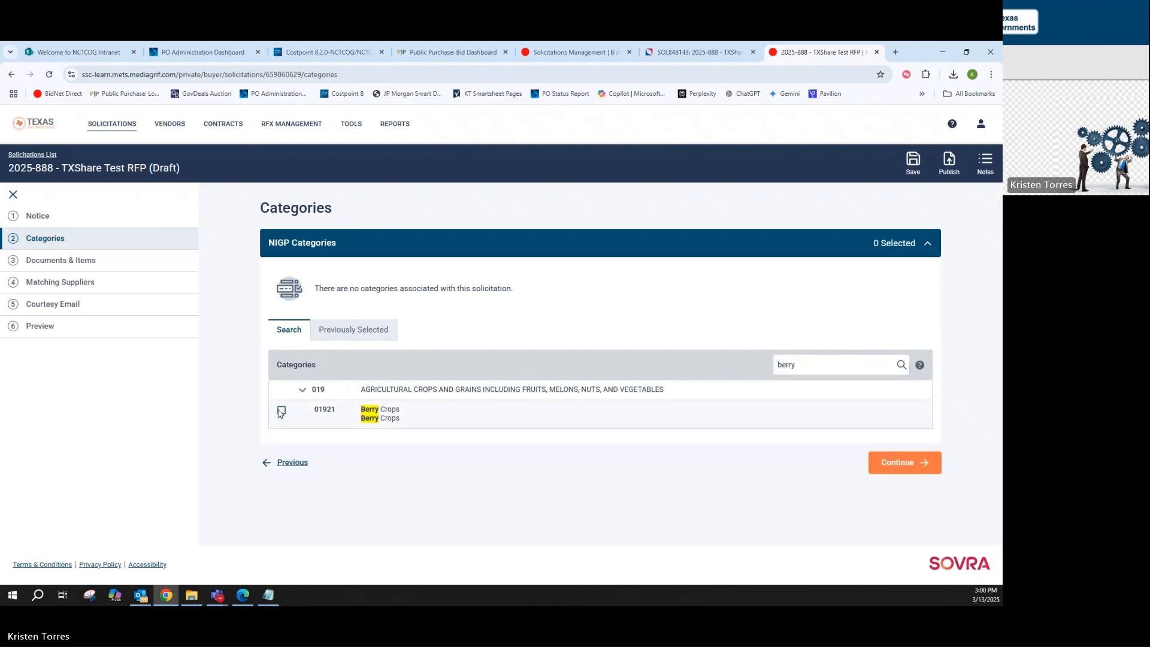
left_click(281, 411)
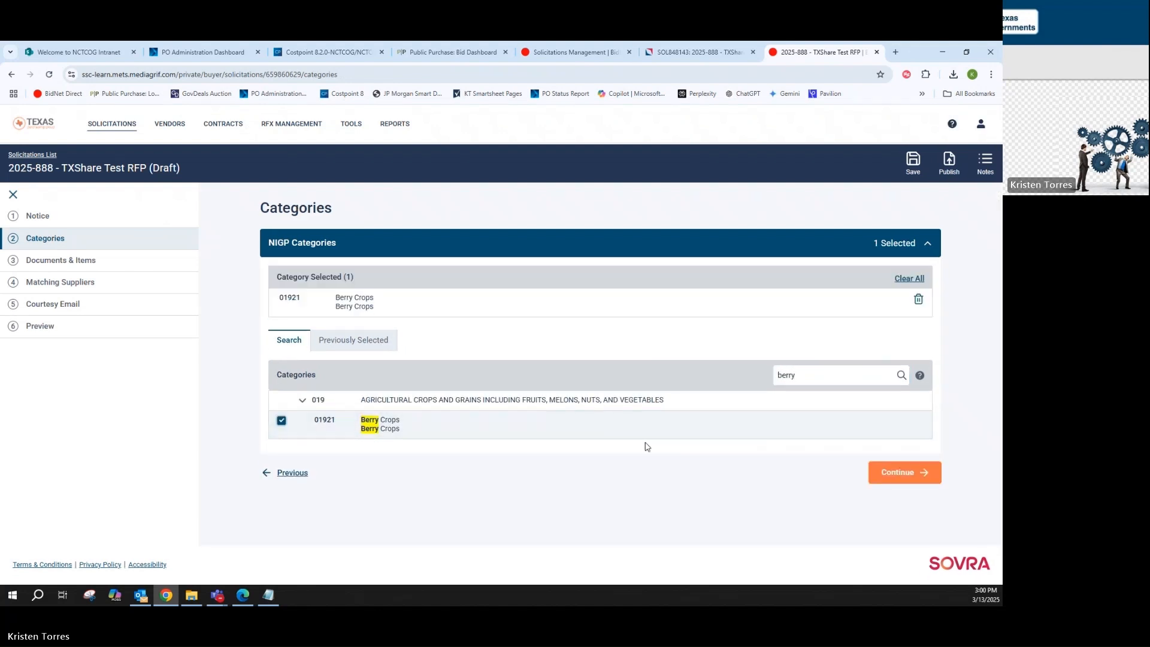
left_click(896, 478)
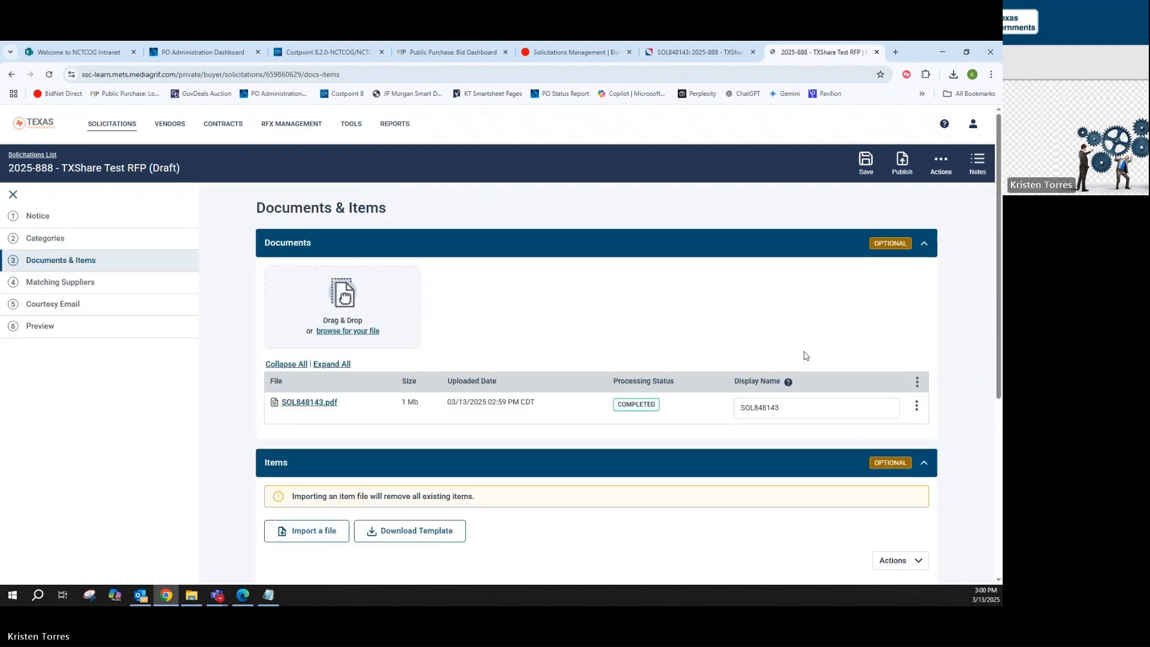
Review the solicitation's documents, items and matching suppliers, and continue to the courtesy email
scroll(824, 363, "down", 4)
scroll(824, 455, "down", 2)
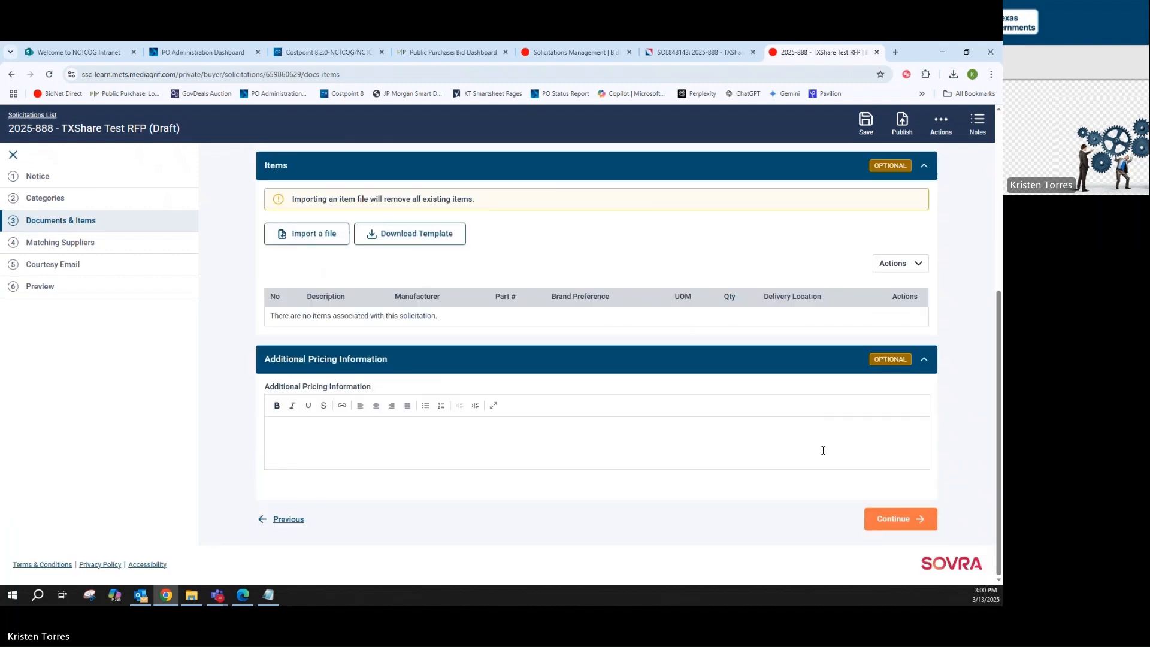
left_click(878, 521)
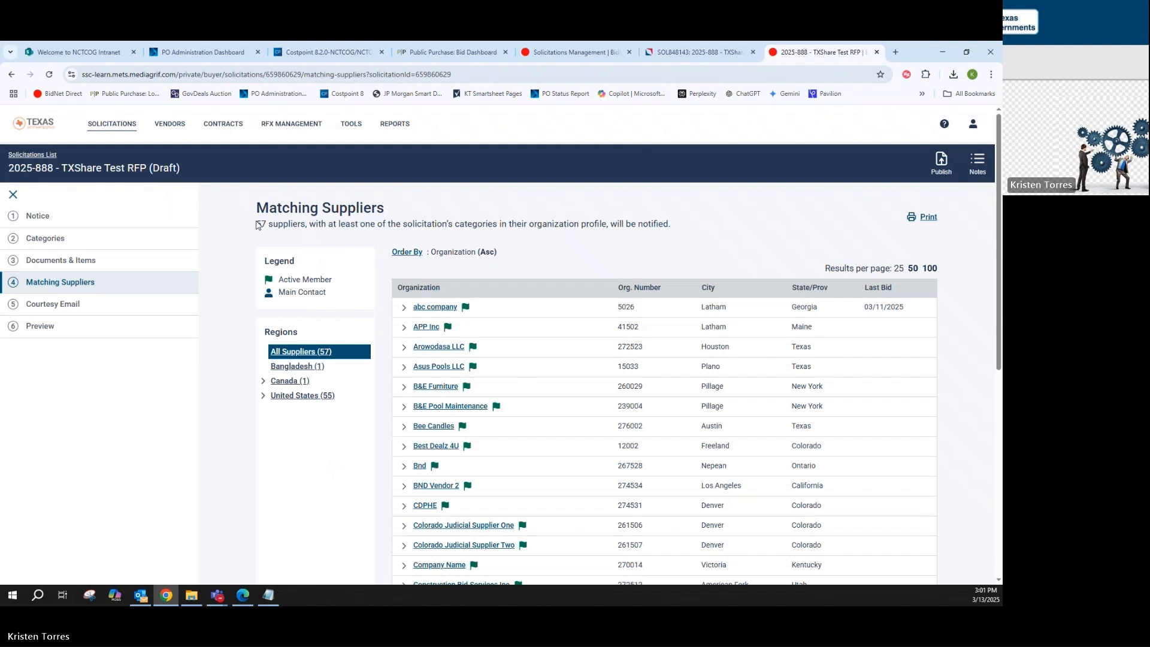
left_click_drag(258, 224, 306, 221)
scroll(941, 311, "down", 6)
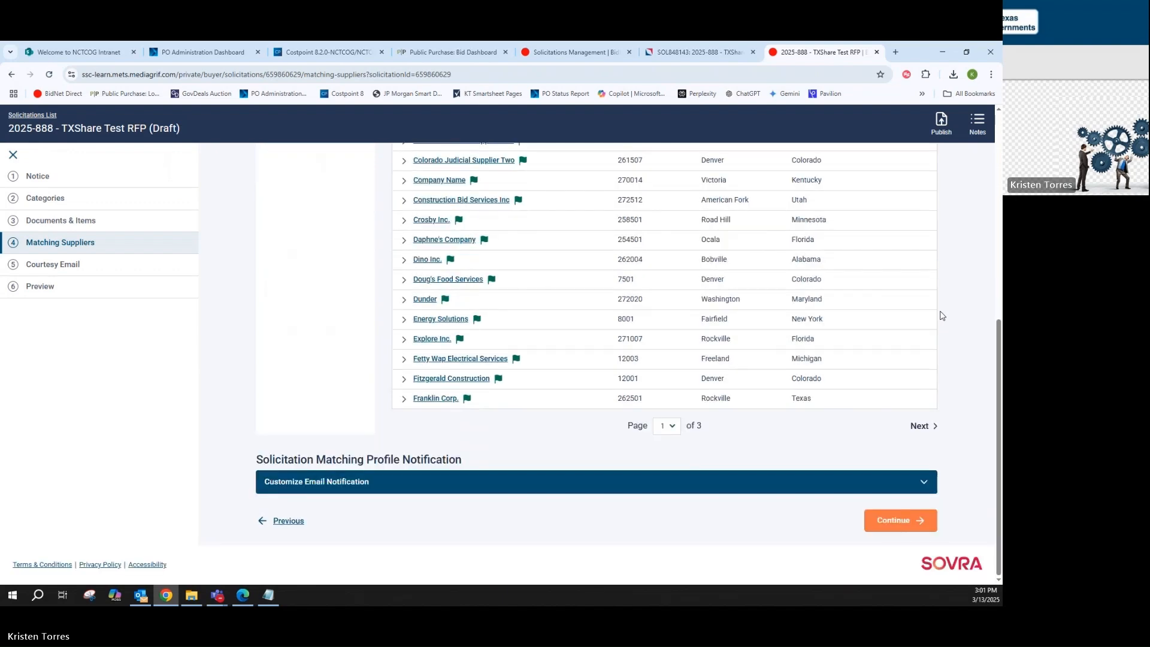
left_click(891, 521)
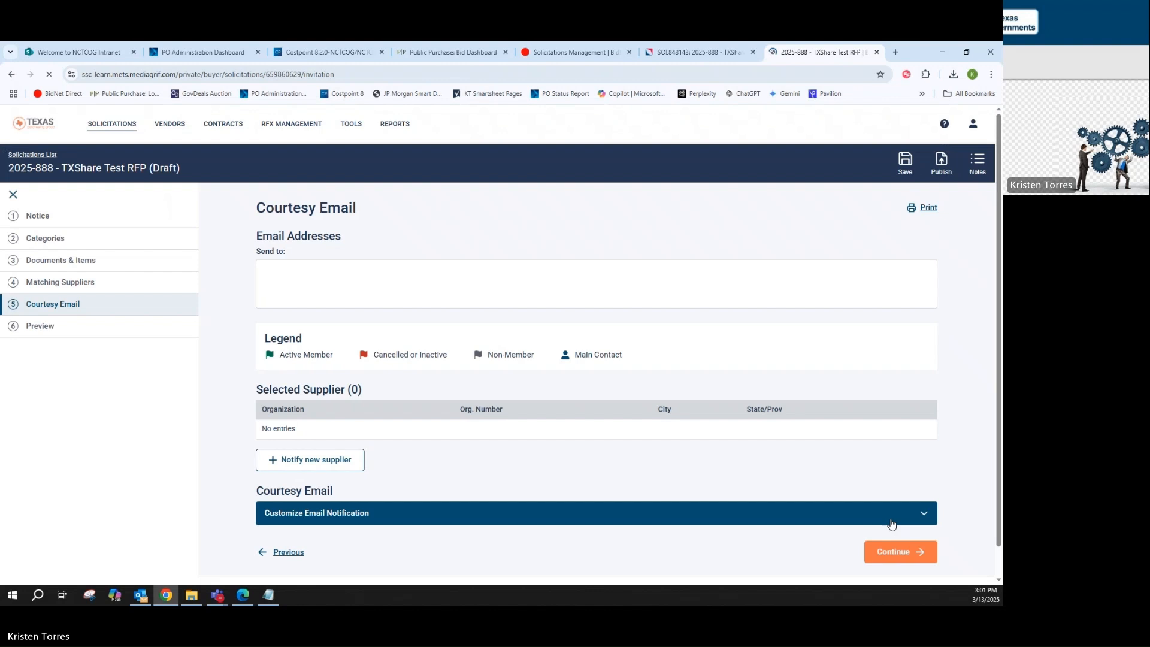
Enter the recipient's email address for the courtesy email and continue to the solicitation preview
left_click(492, 278)
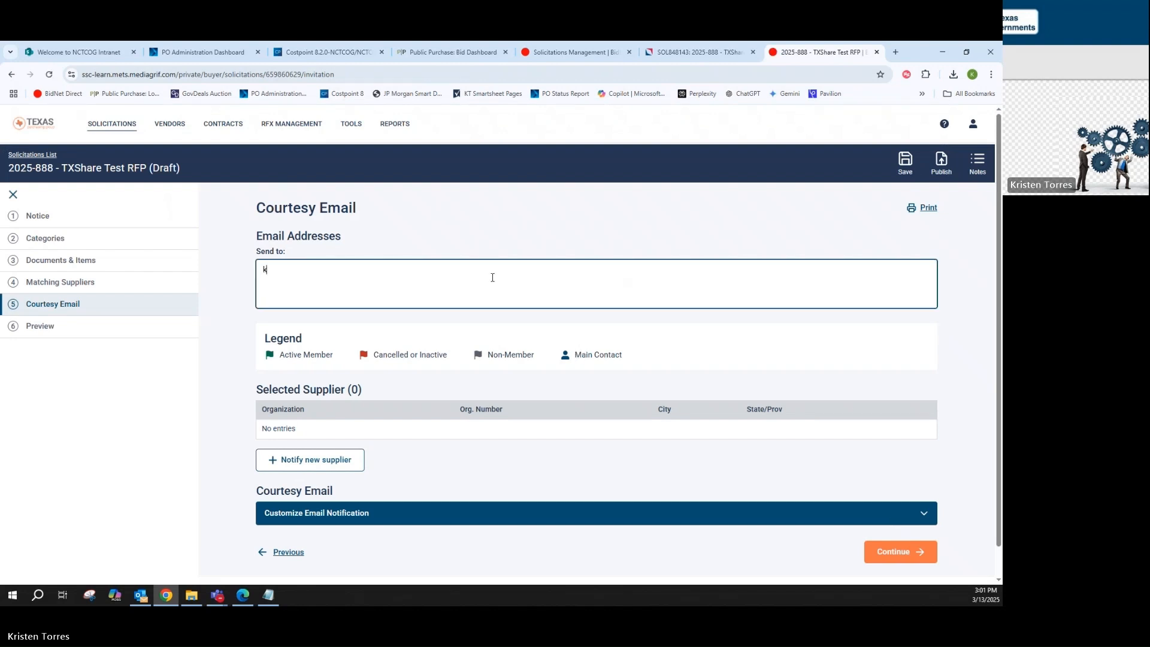
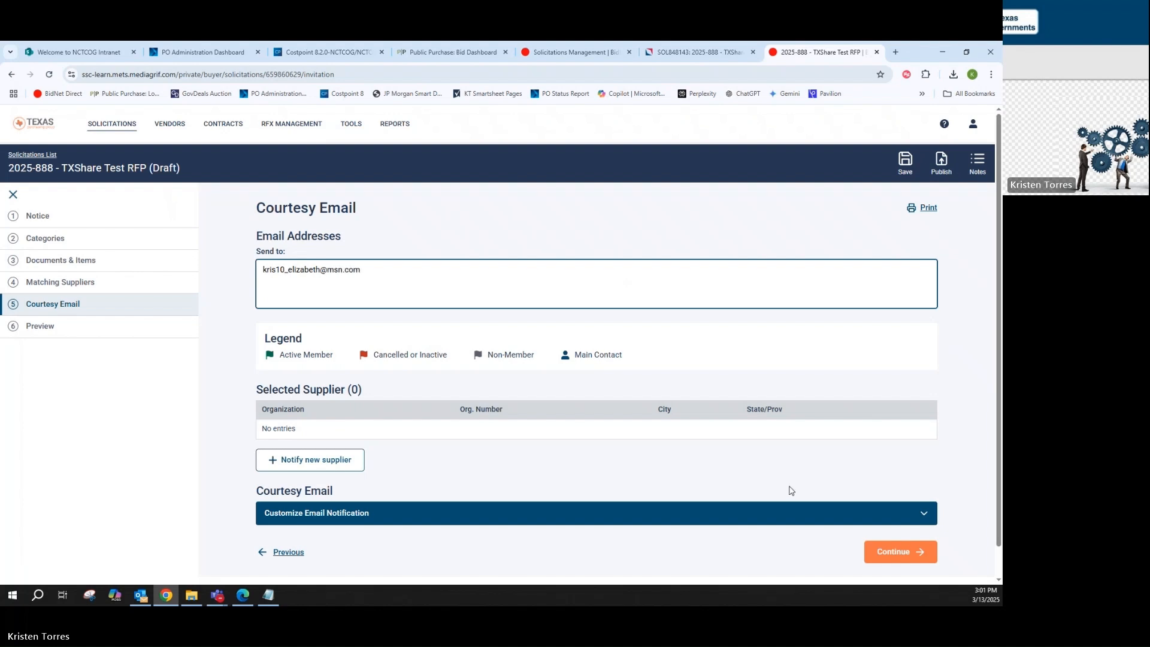
left_click(908, 552)
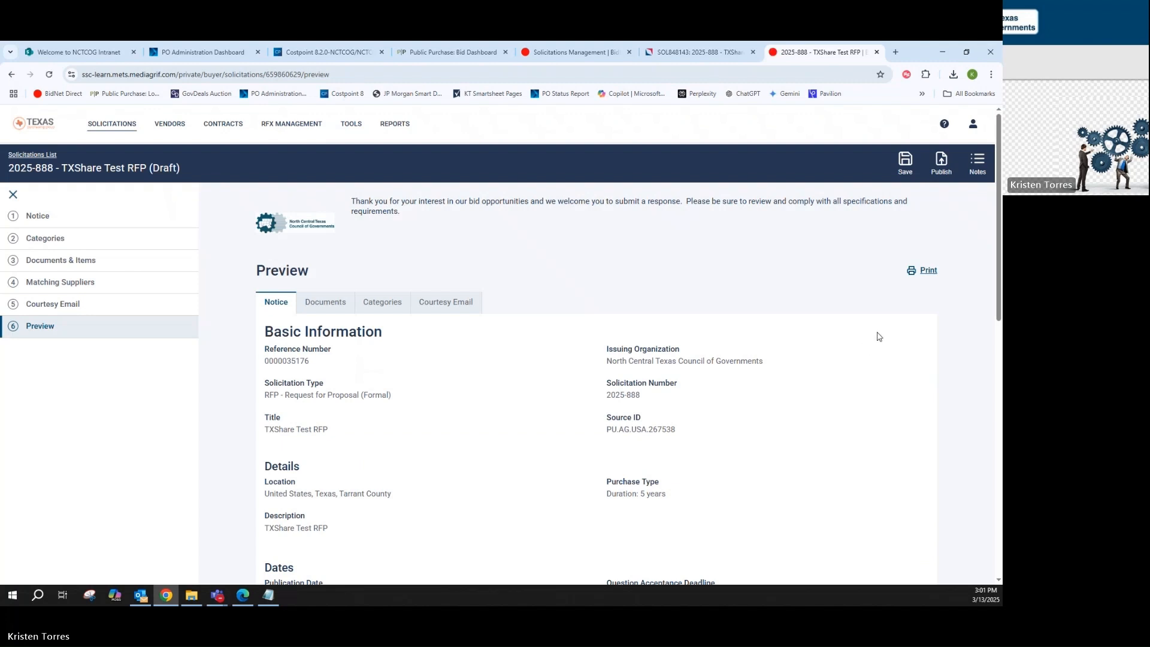
Publish the solicitation with its scheduled date, confirm the publication, and check its entry in the solicitations list
left_click(946, 165)
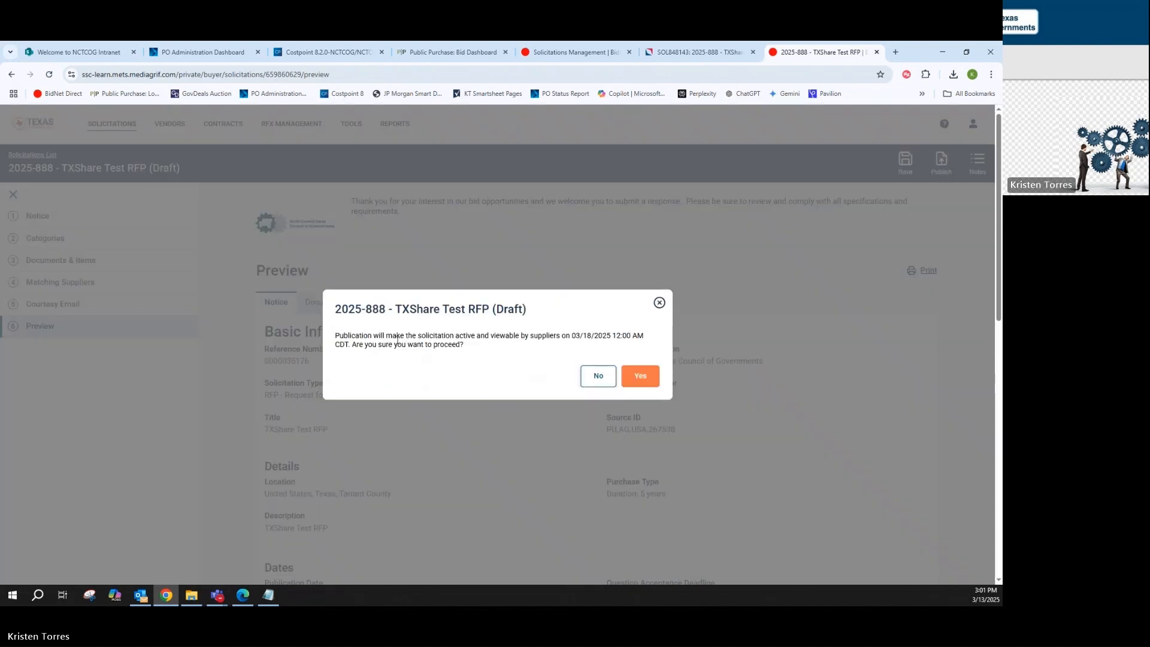
left_click_drag(435, 336, 613, 336)
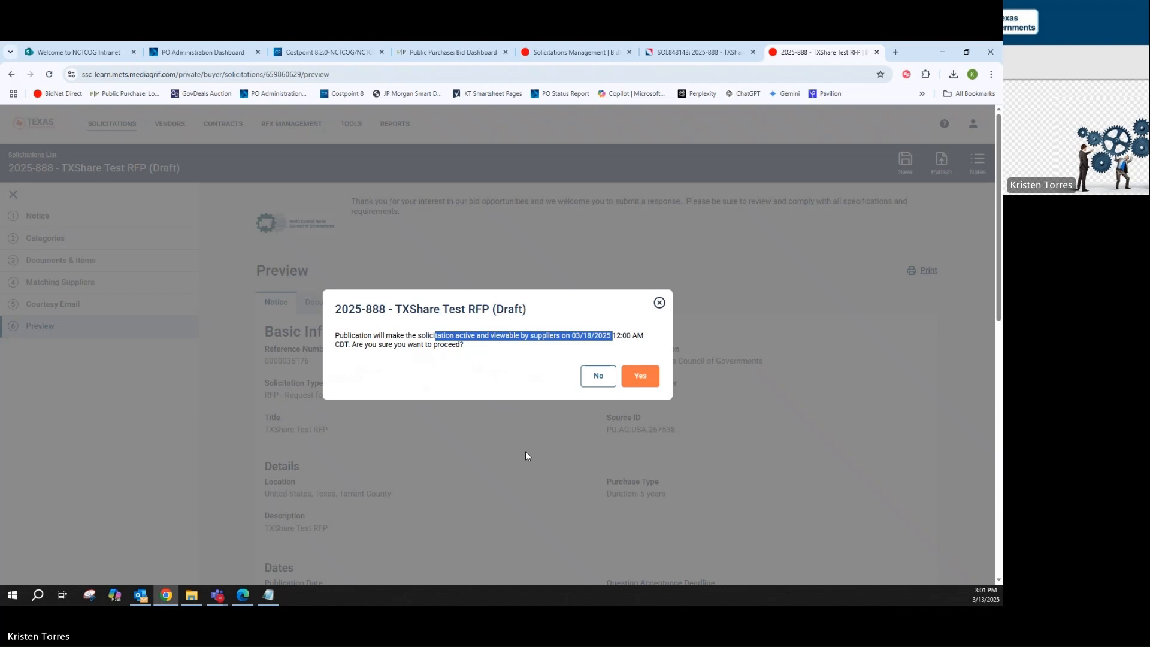
left_click(636, 381)
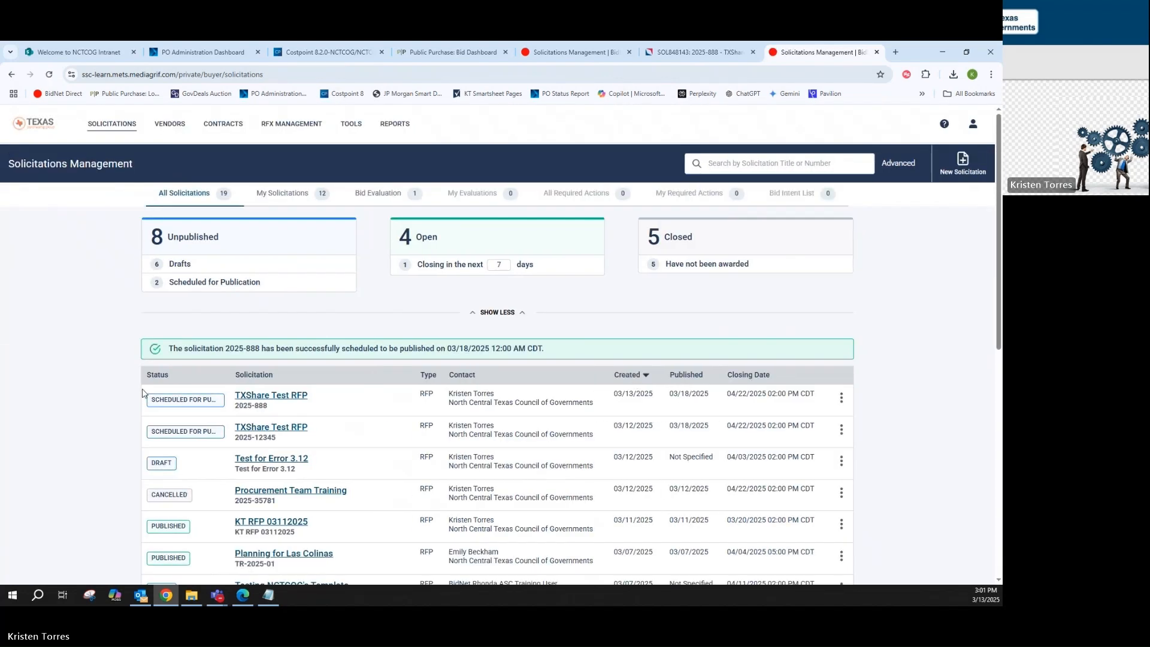
left_click_drag(146, 386, 820, 405)
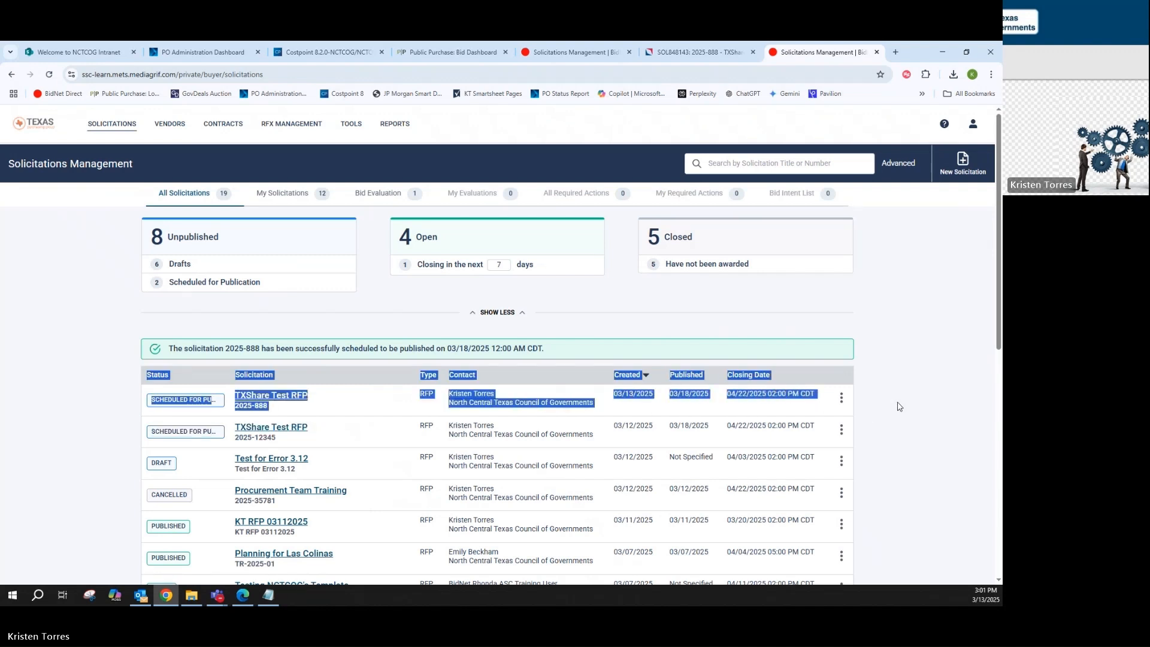